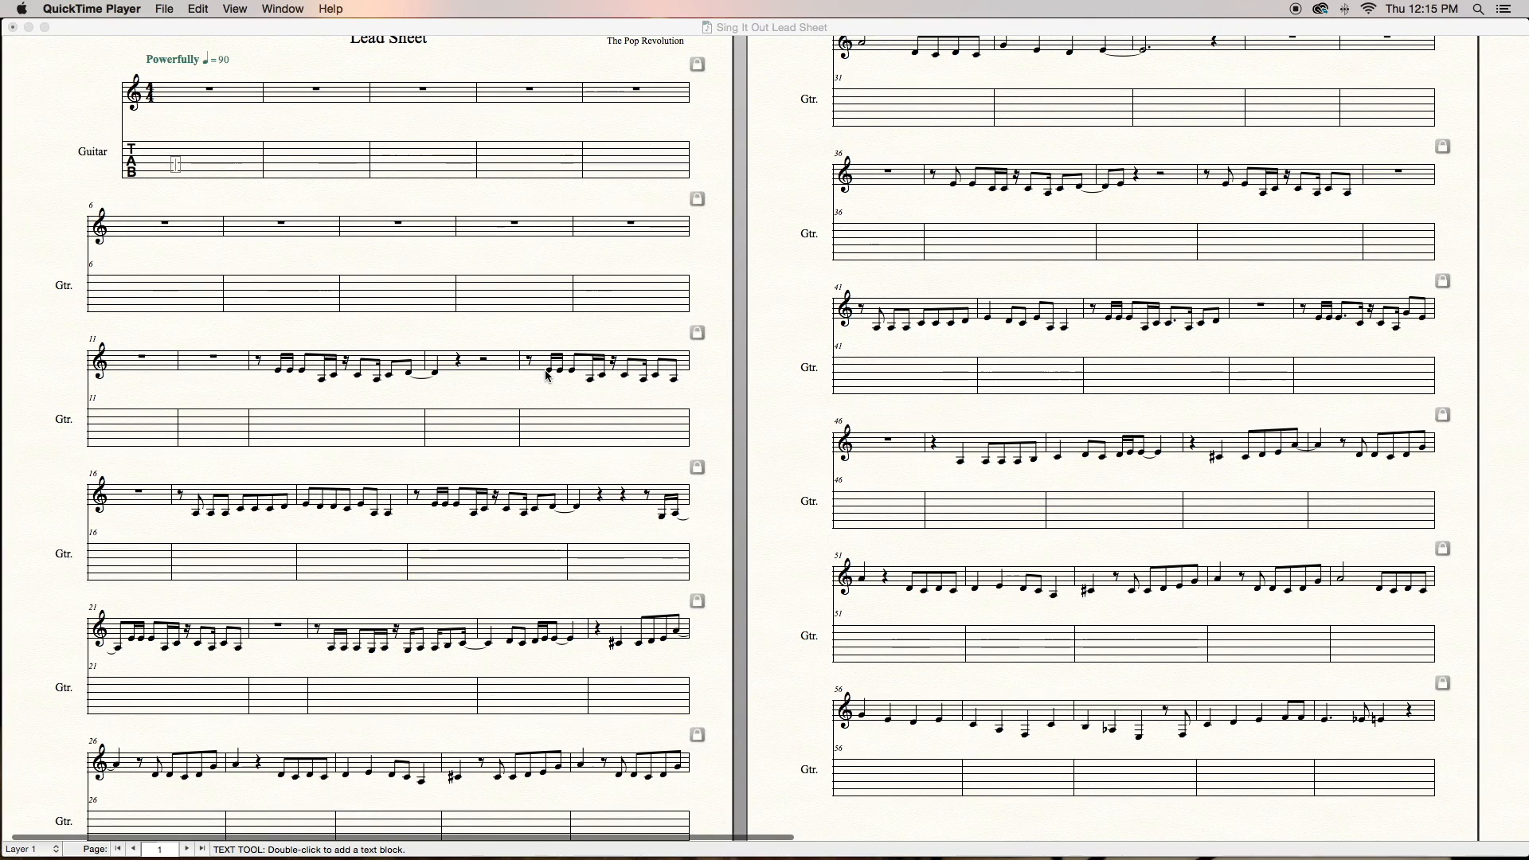
Enter the lyrics "Can you hear the joy-ous e-lat-ion? Can you feel the son-ic vib-rat-ions?" beneath the melody starting at measure 13.
scroll(547, 377, right, 10)
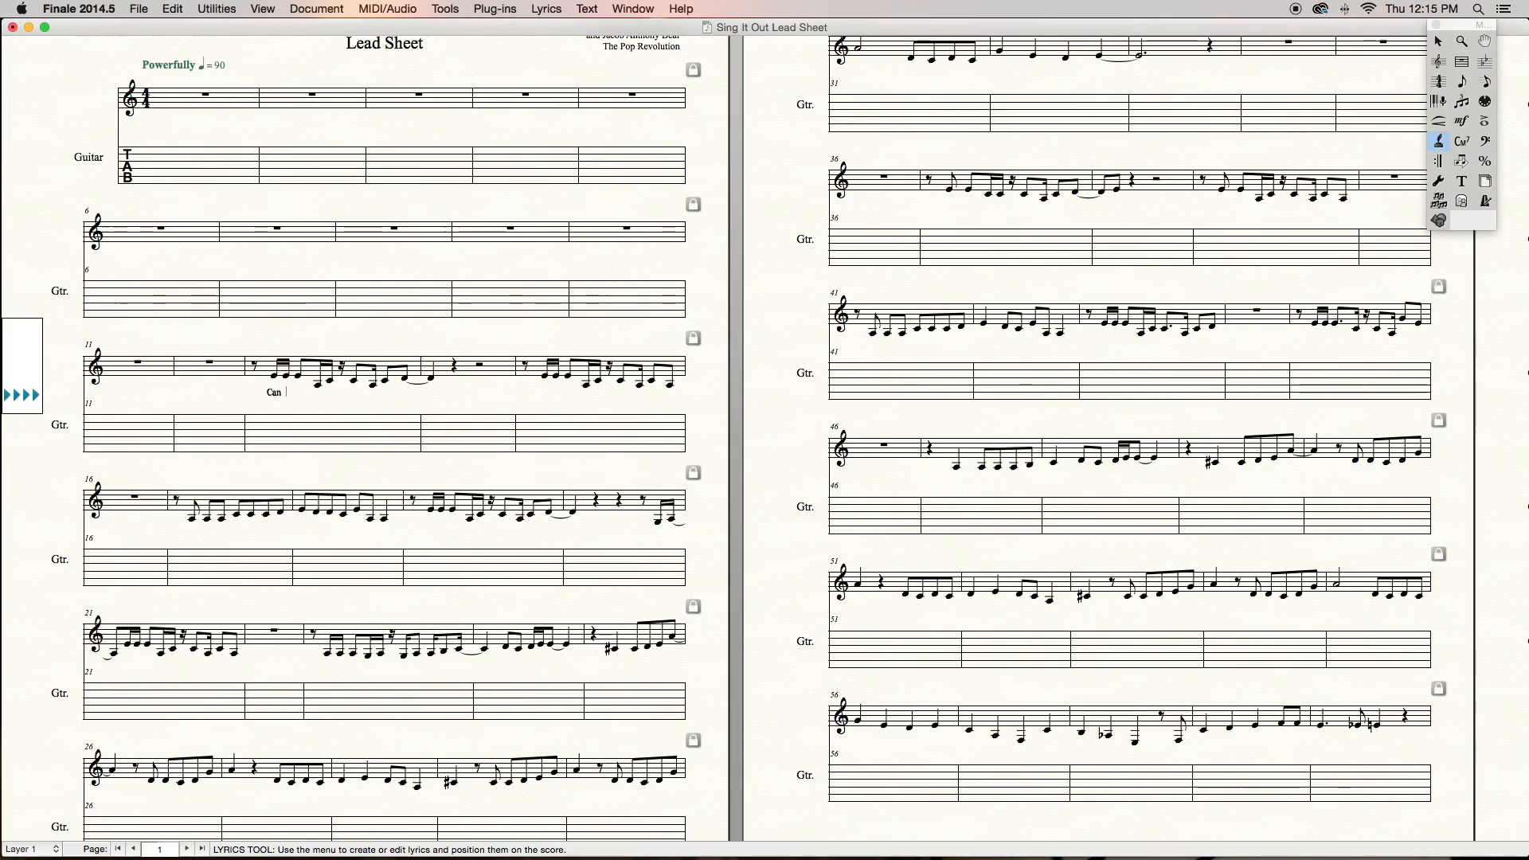
text(hear the joy - ous e - lat - ion? Can you feel the son - ic vib - rat - ions?)
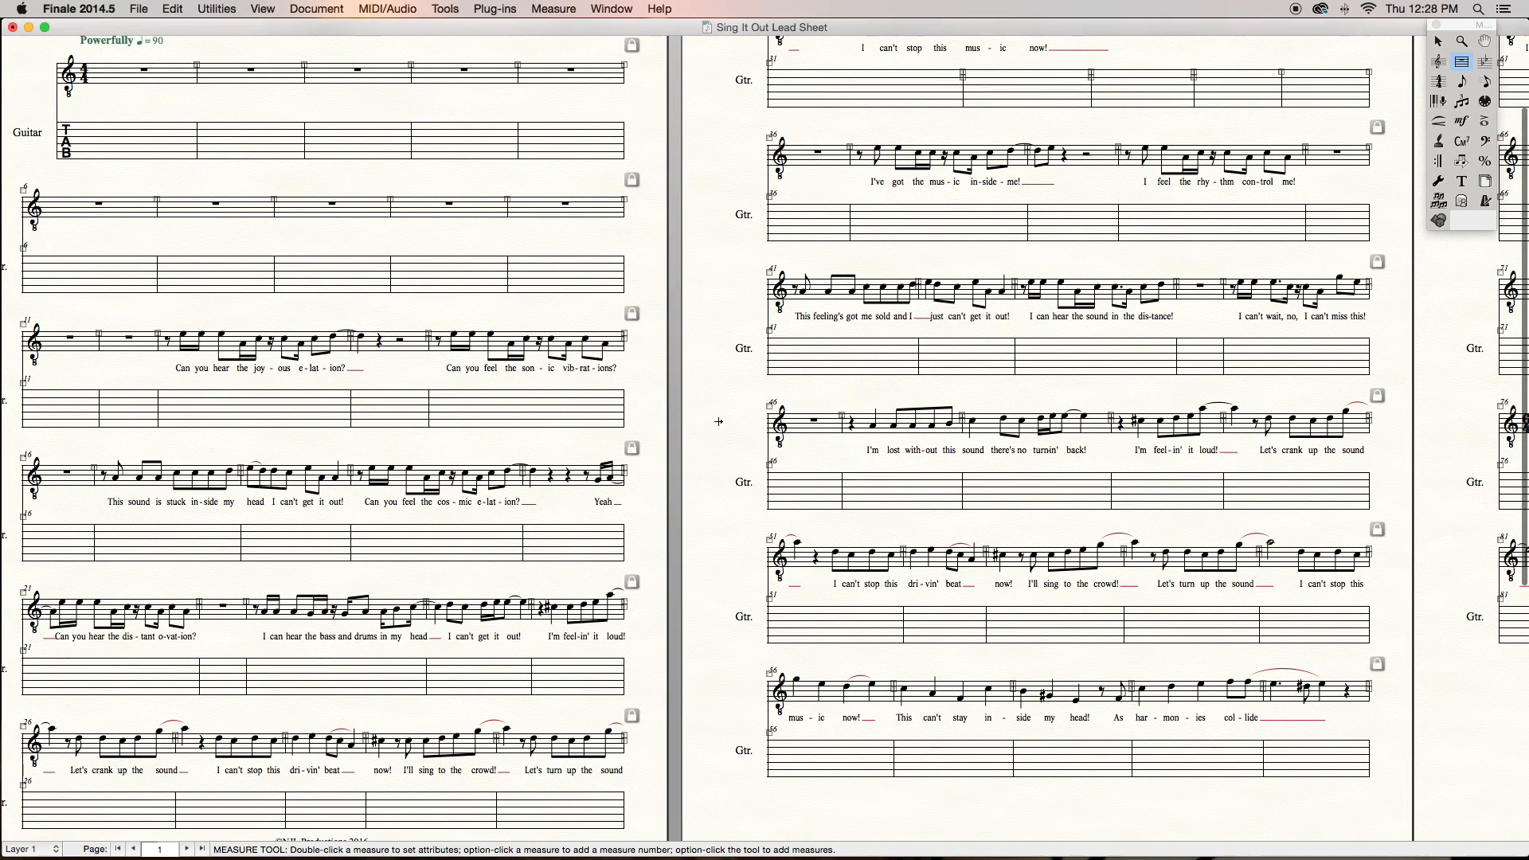
Finish with the Measure tool and activate the Chord tool for the lead sheet.
click(1435, 41)
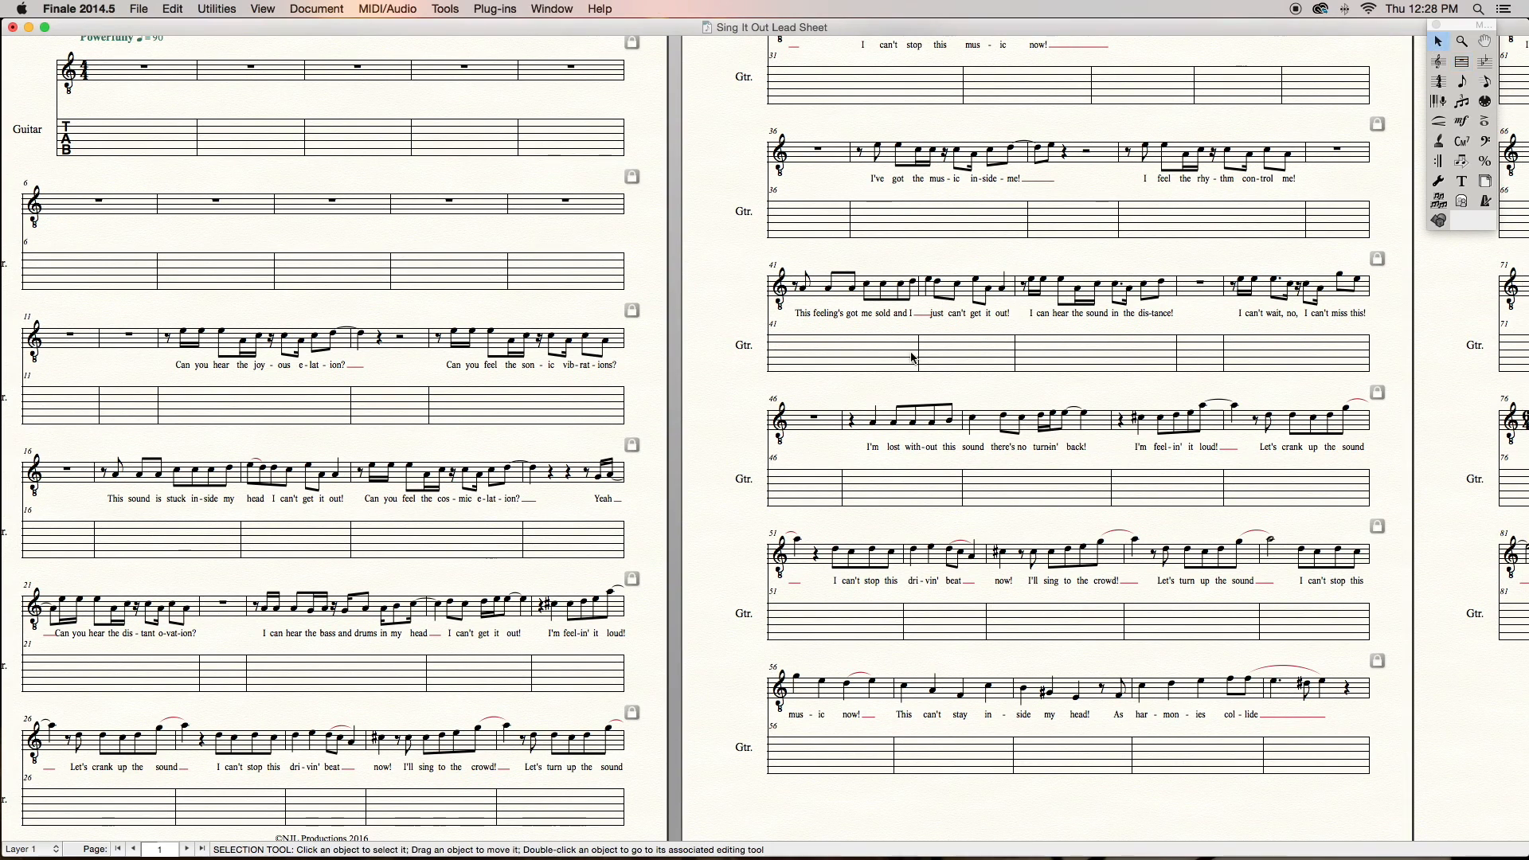
scroll(736, 456, down, 1)
scroll(735, 455, up, 3)
scroll(736, 456, left, 3)
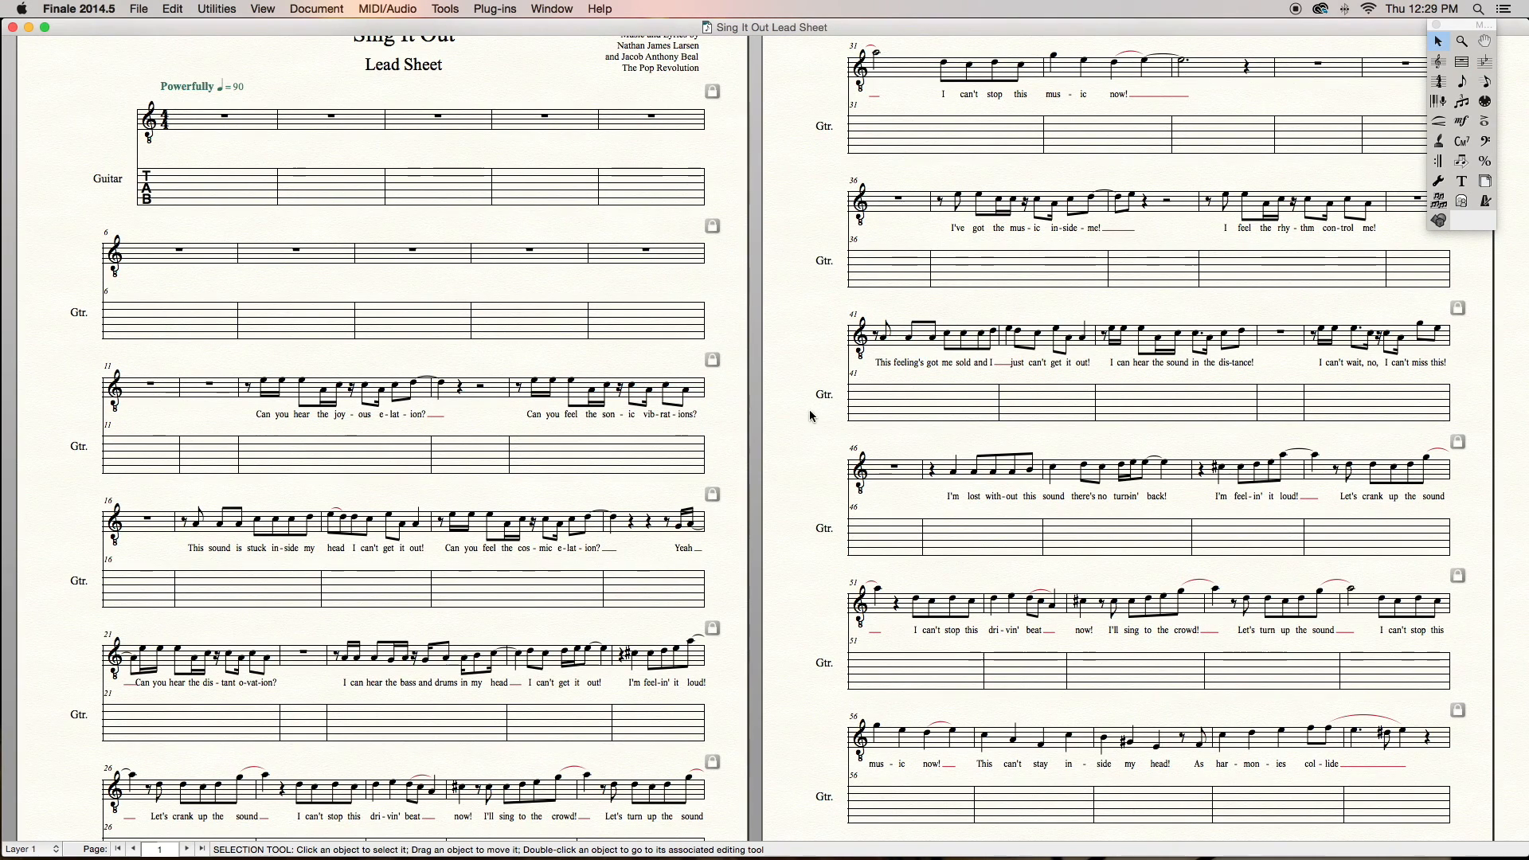
click(1460, 143)
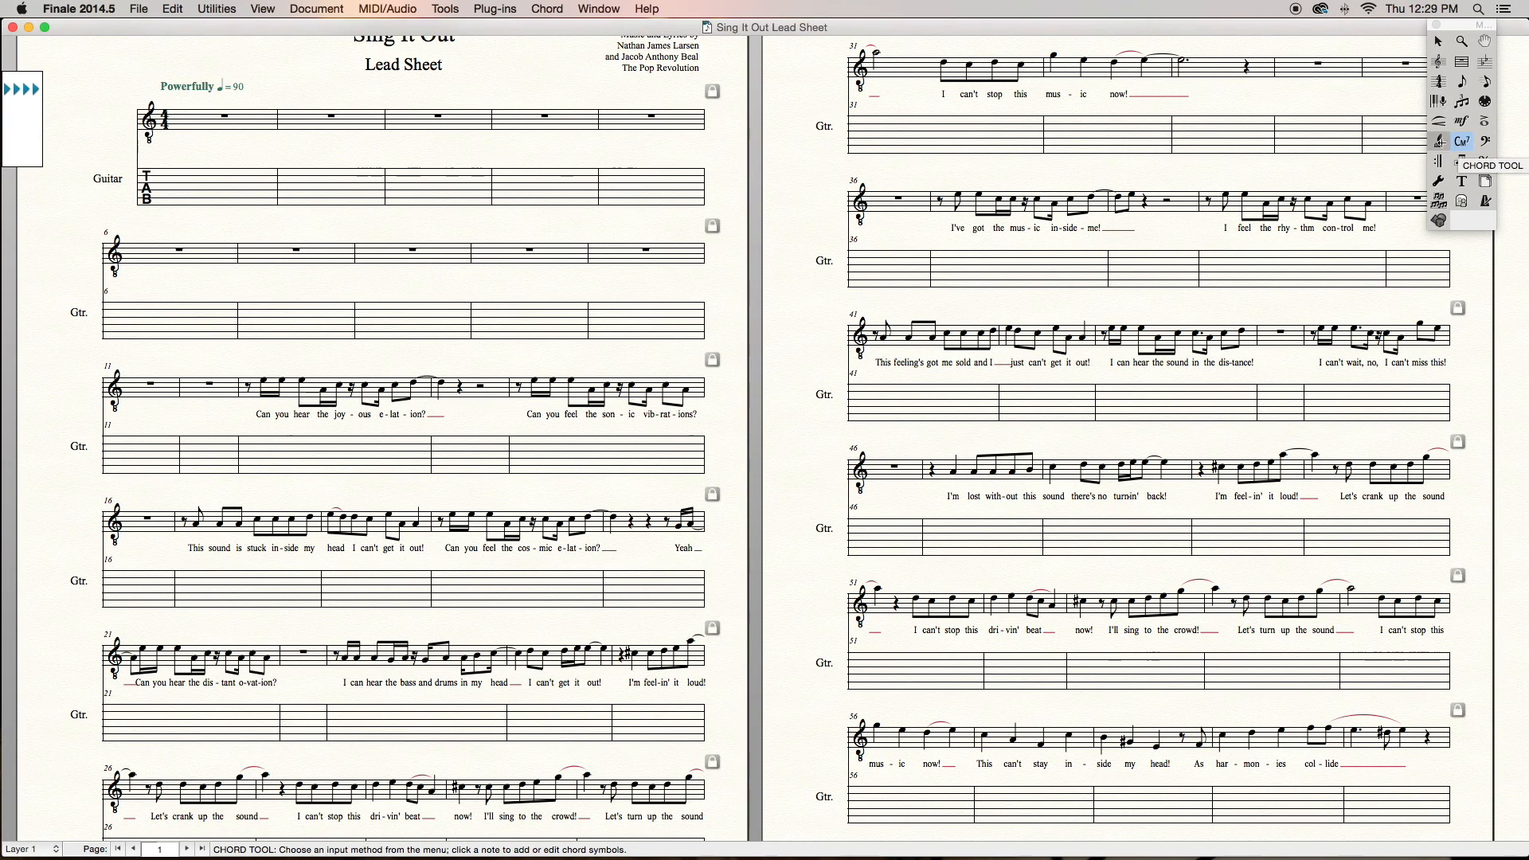
Try the Roman chord style with chord entry on the melody staff and restore the Standard style.
click(553, 11)
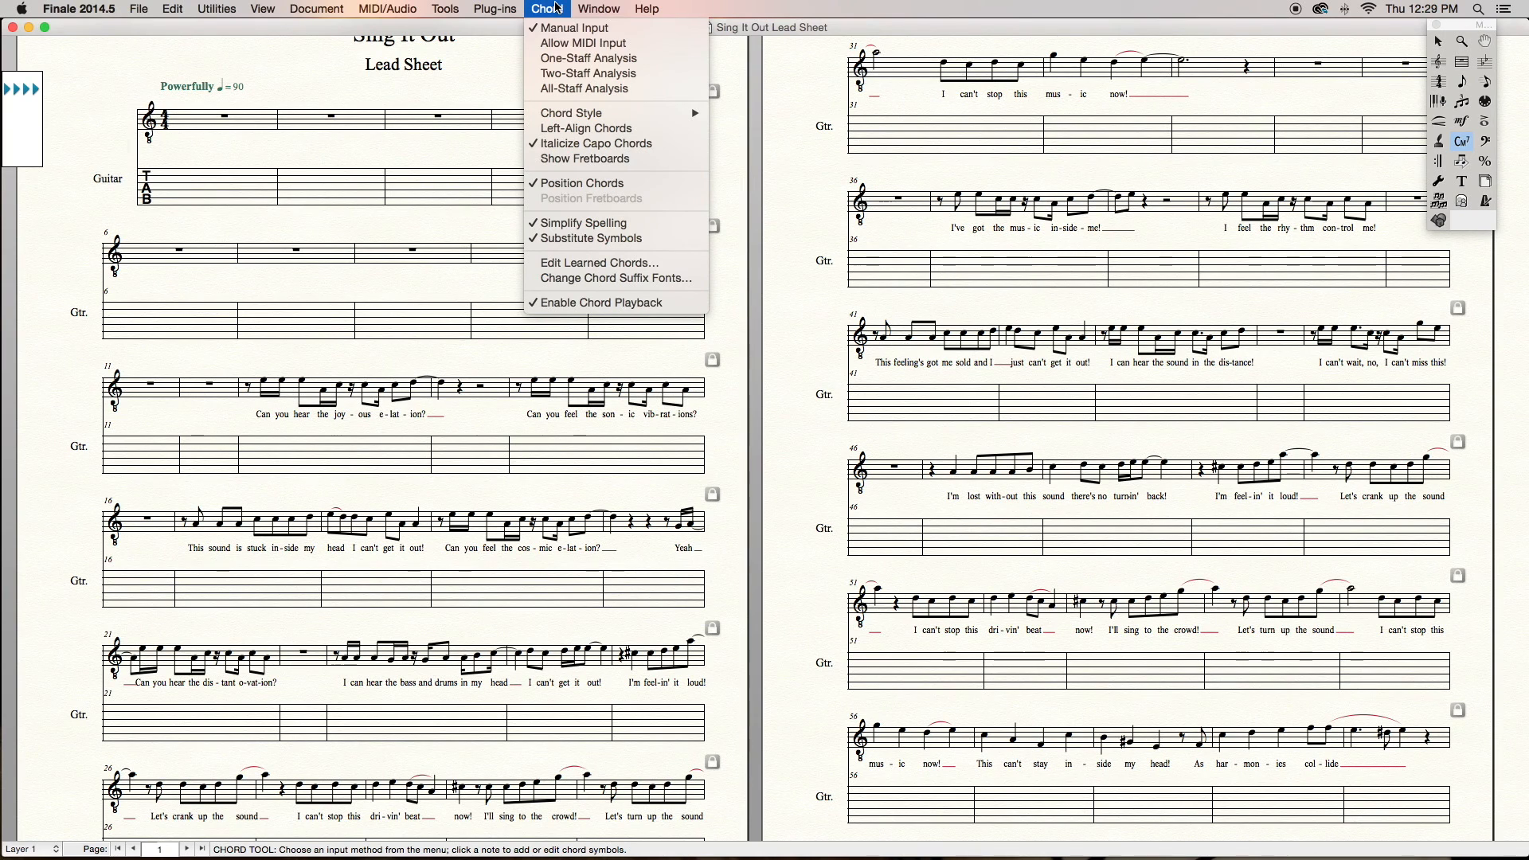
mouse_move(586, 118)
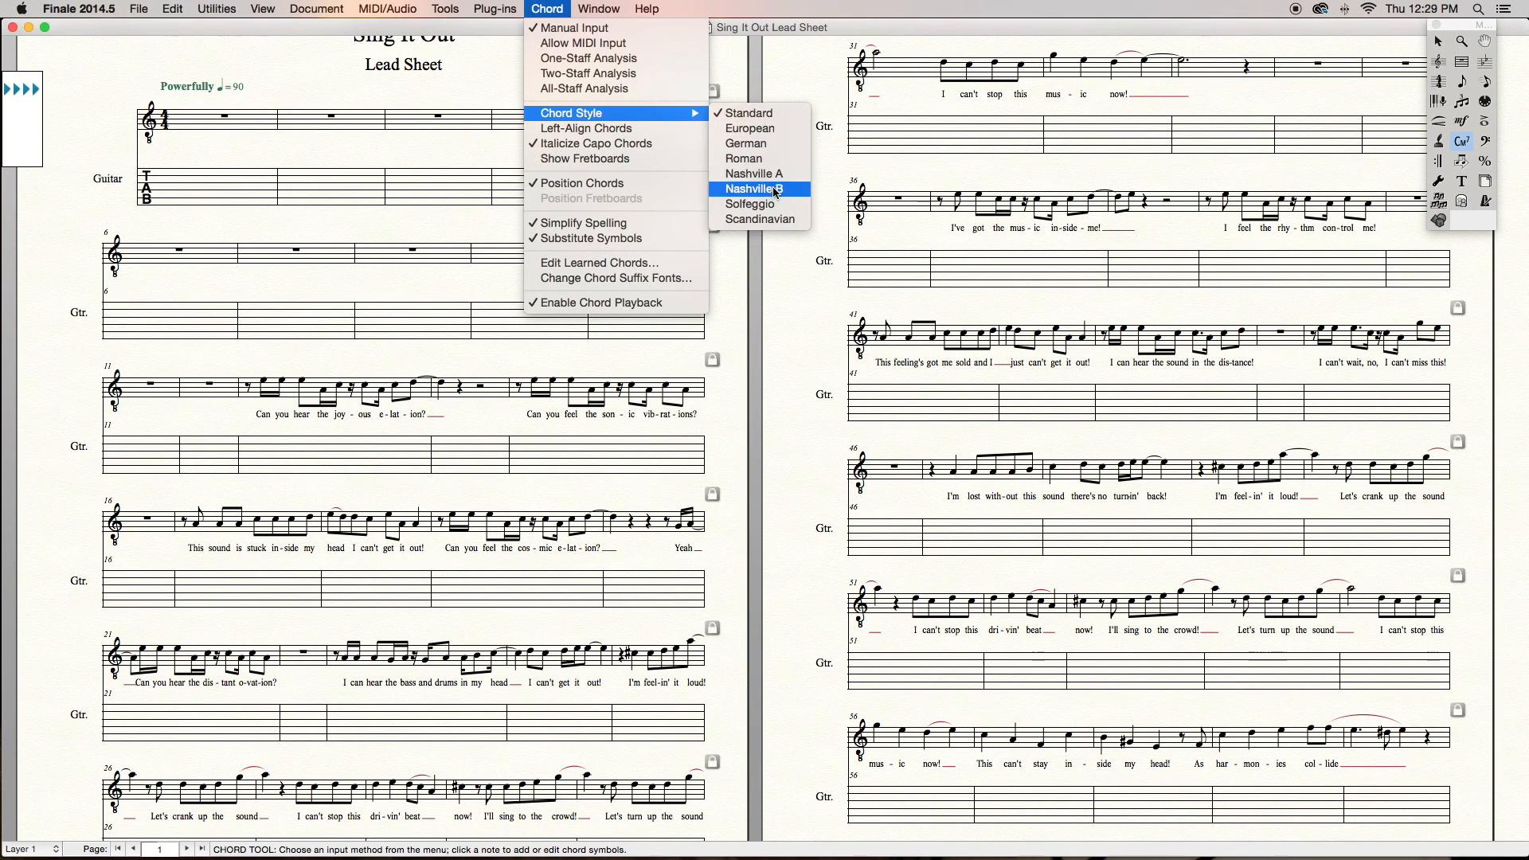
click(745, 158)
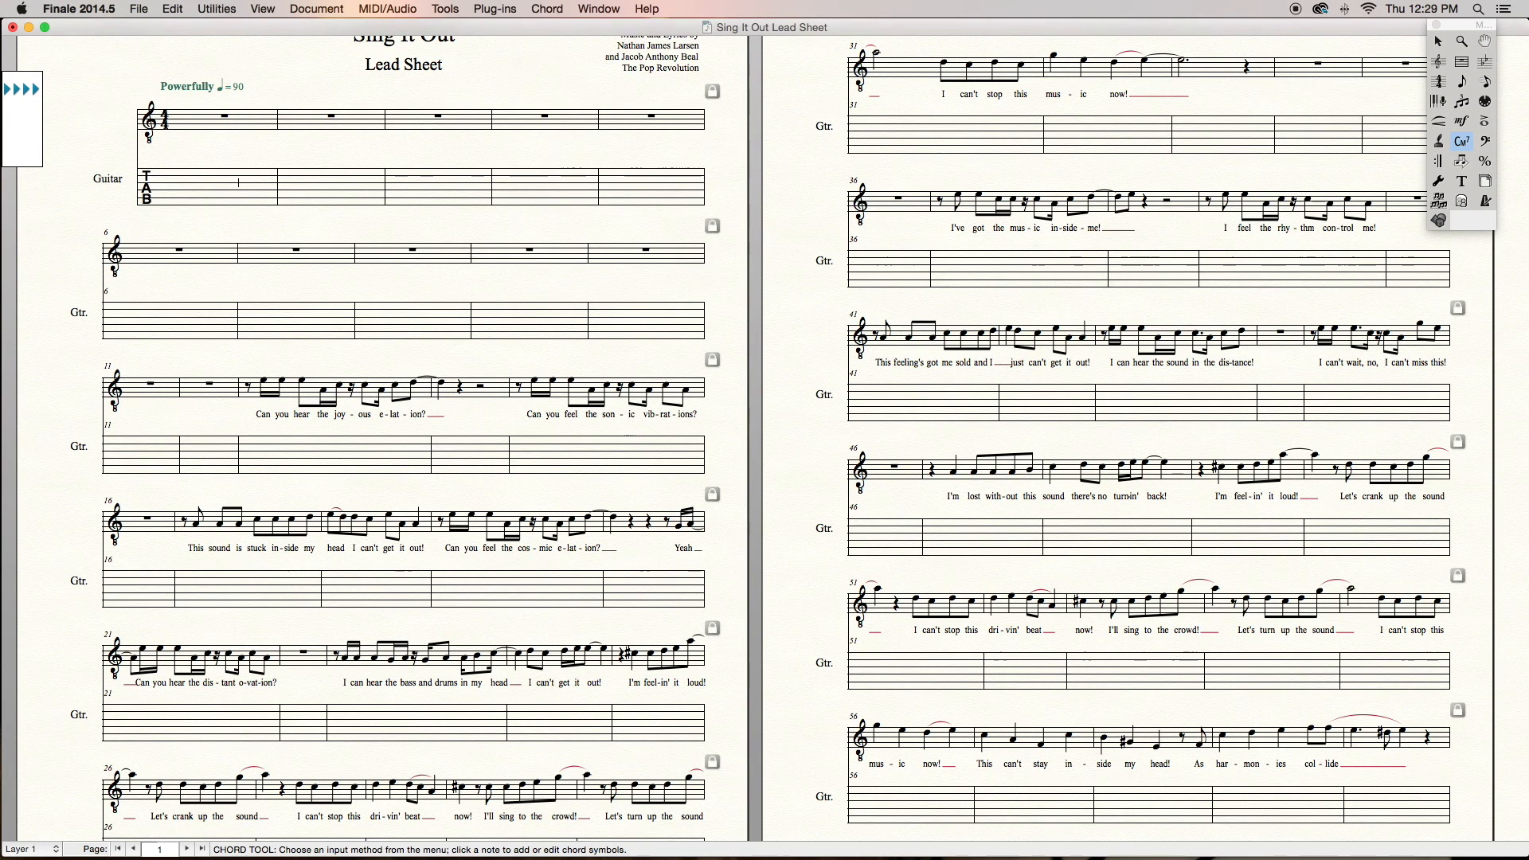
click(254, 231)
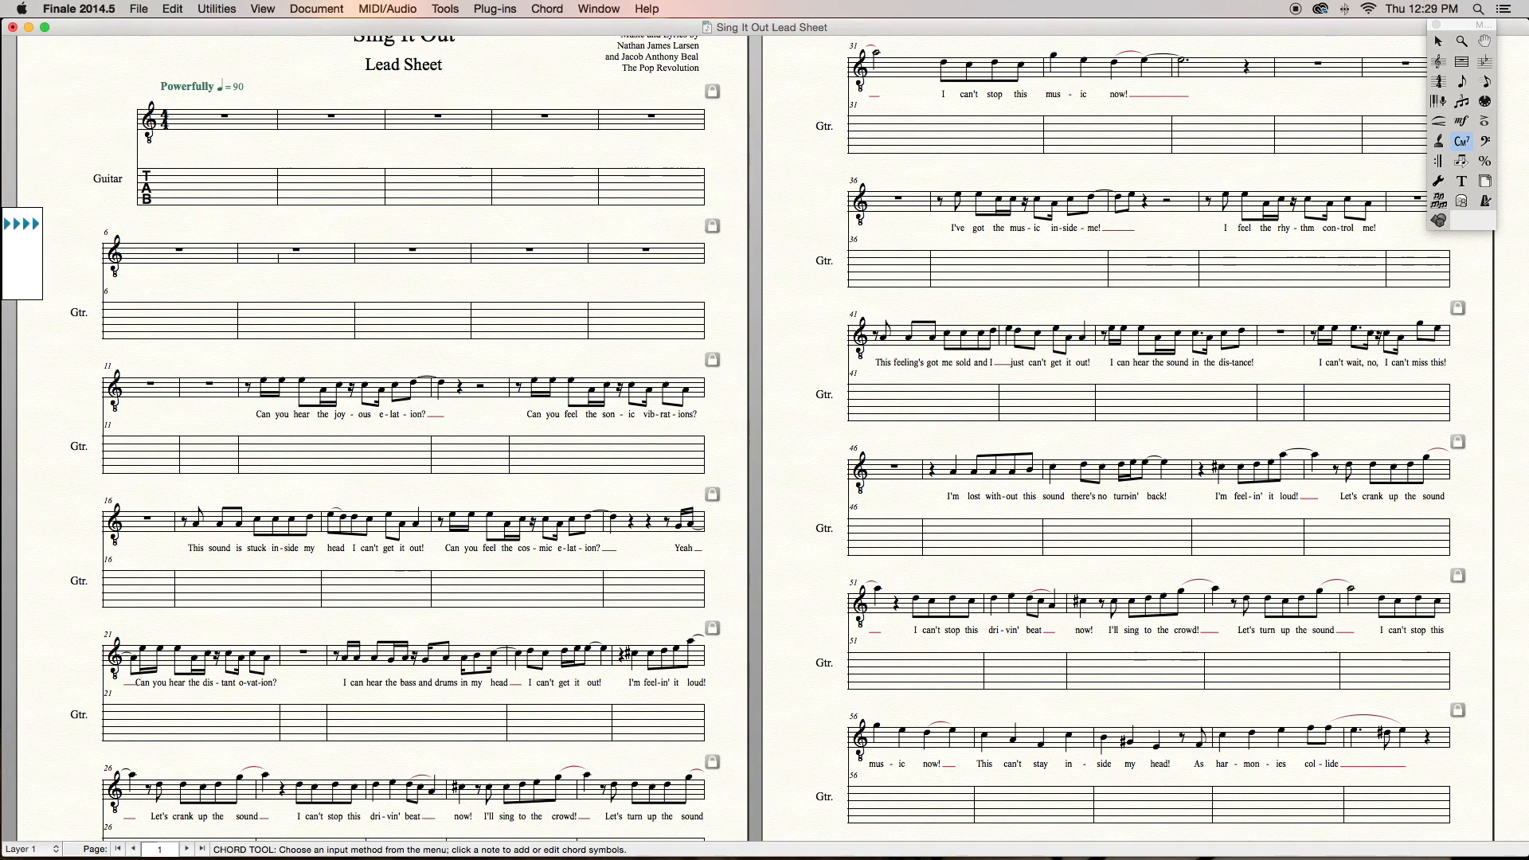
key(space)
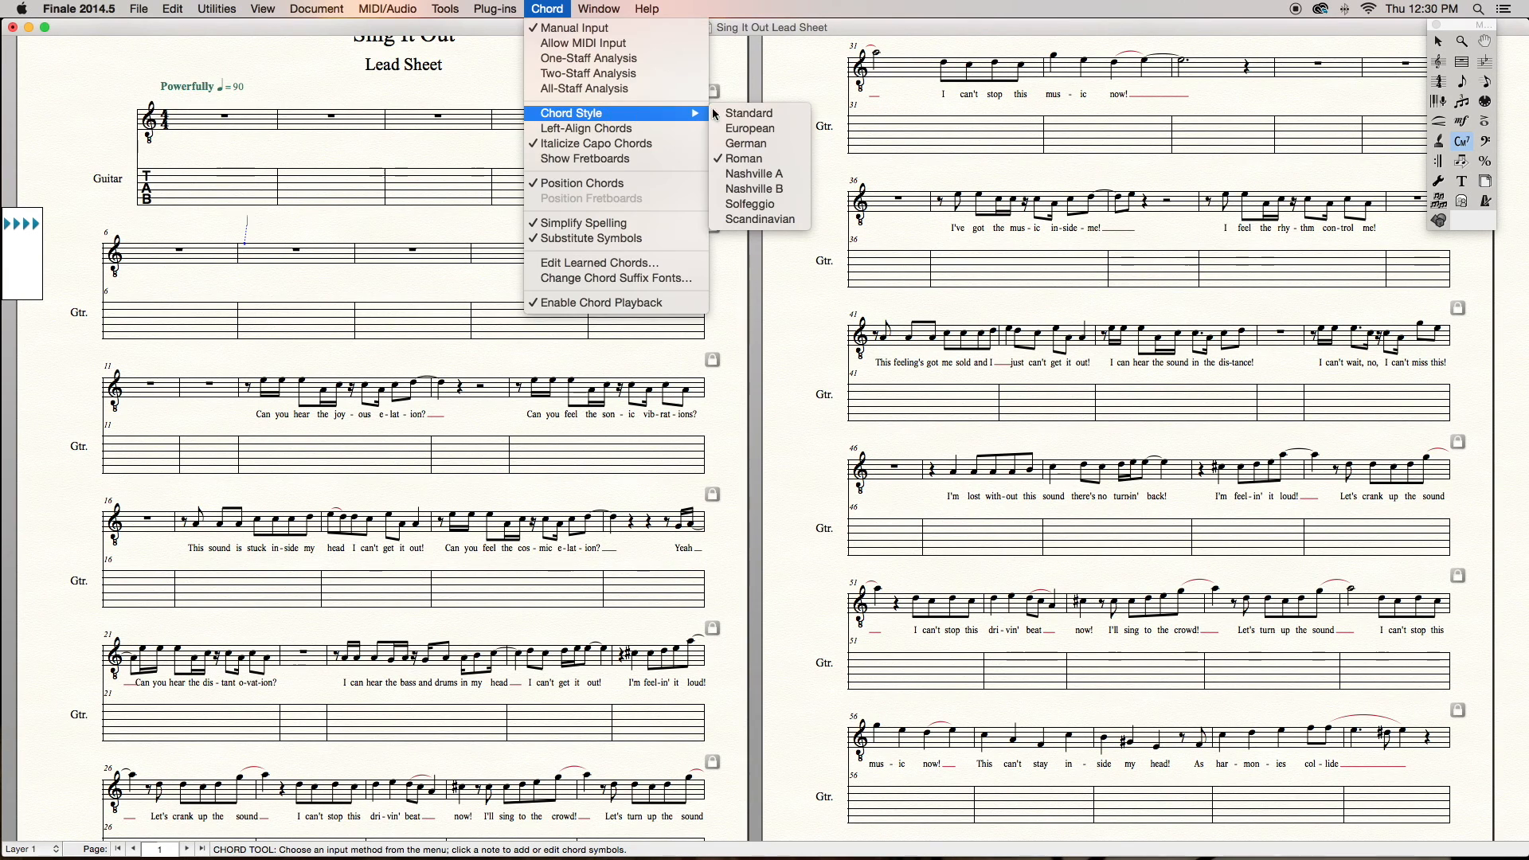
click(724, 114)
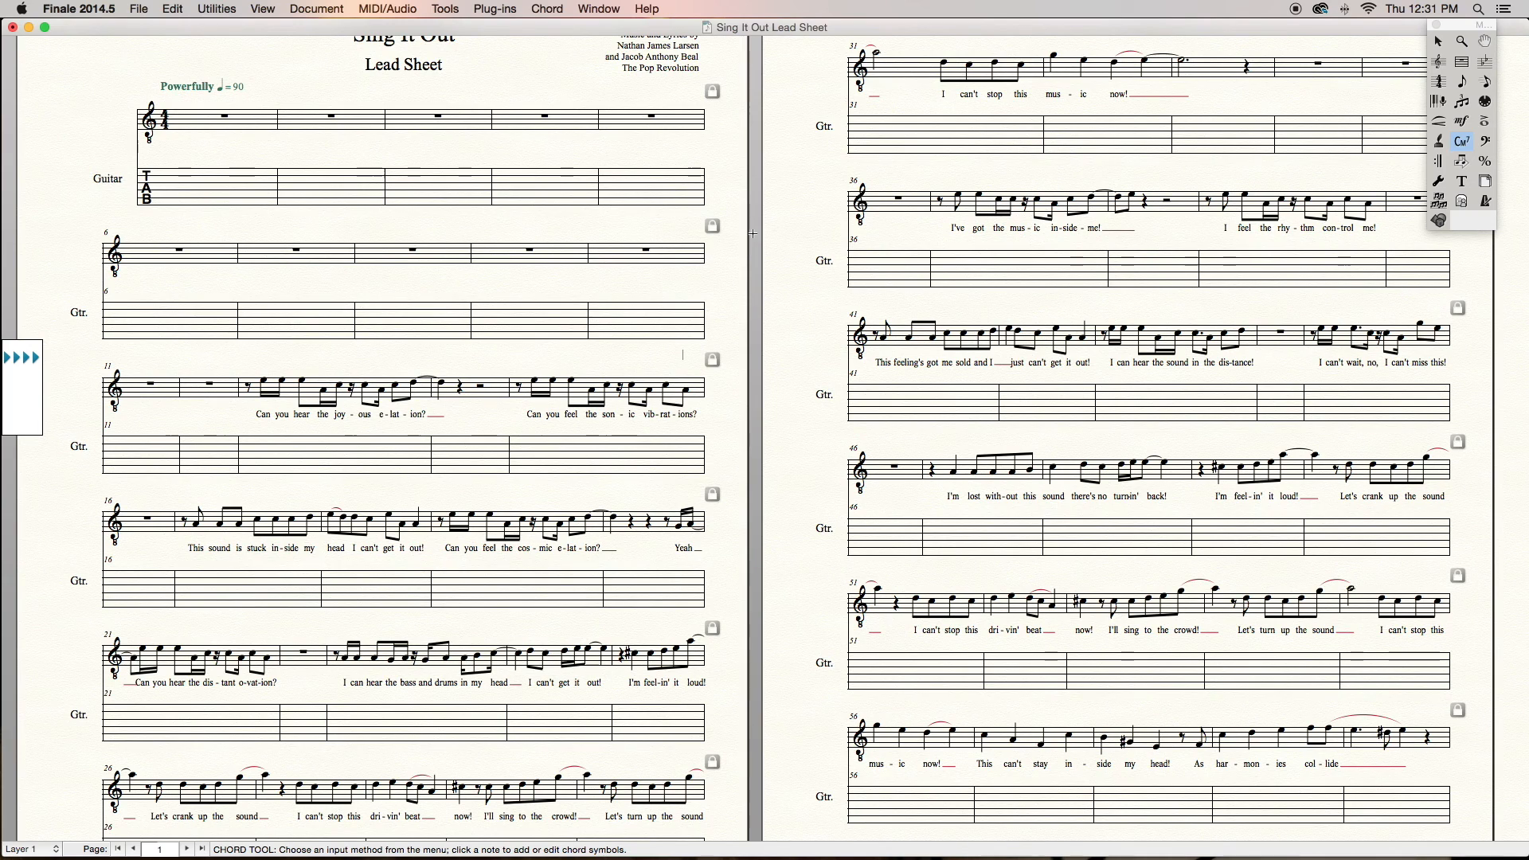
Try an Am chord with a fretboard diagram above the word "Can" in measure 13, and hide fretboards again.
click(553, 8)
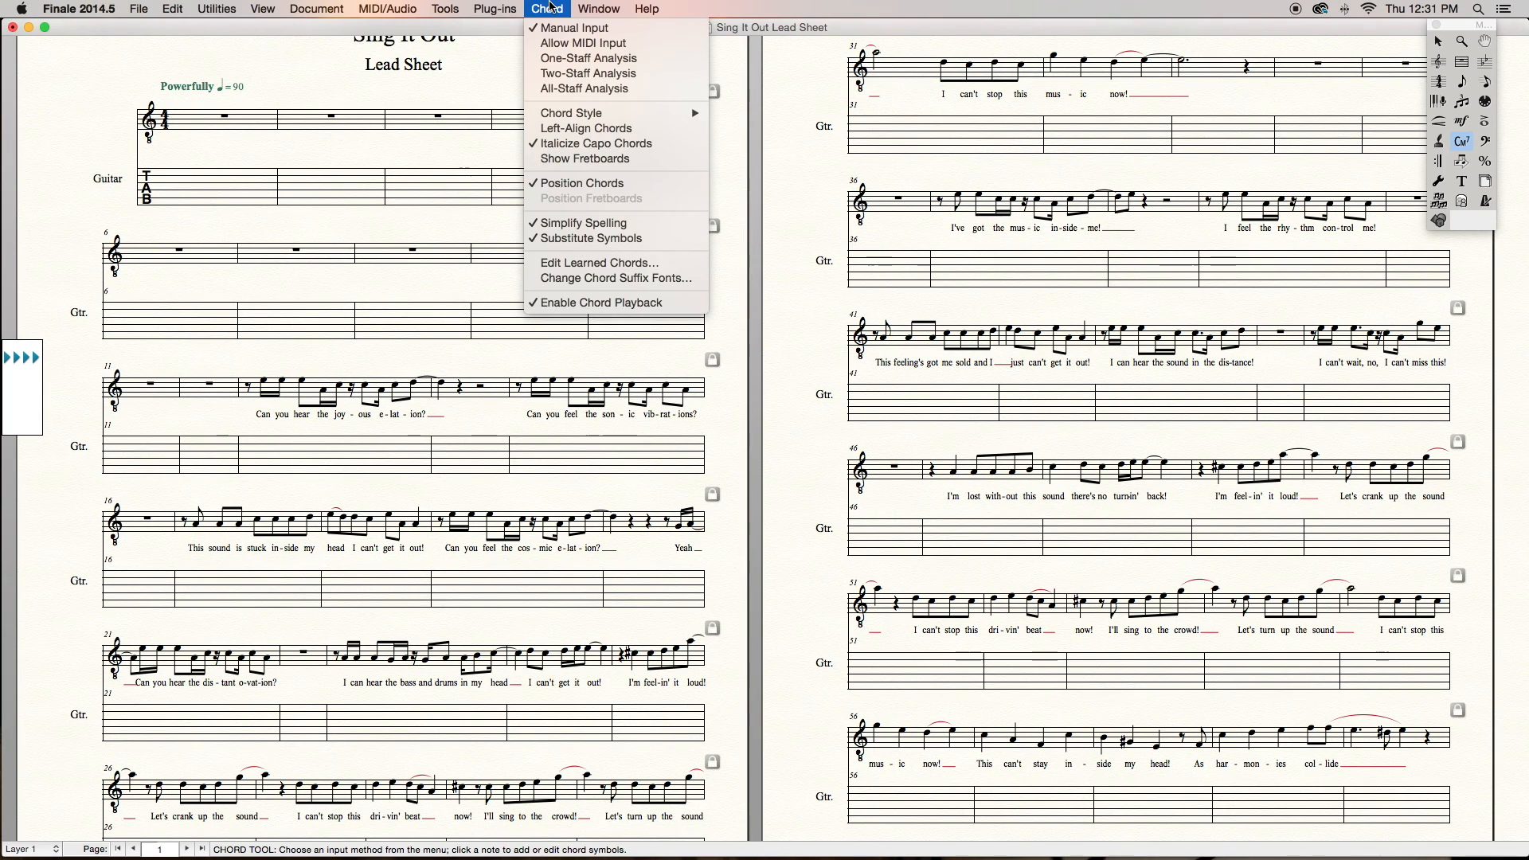
click(587, 160)
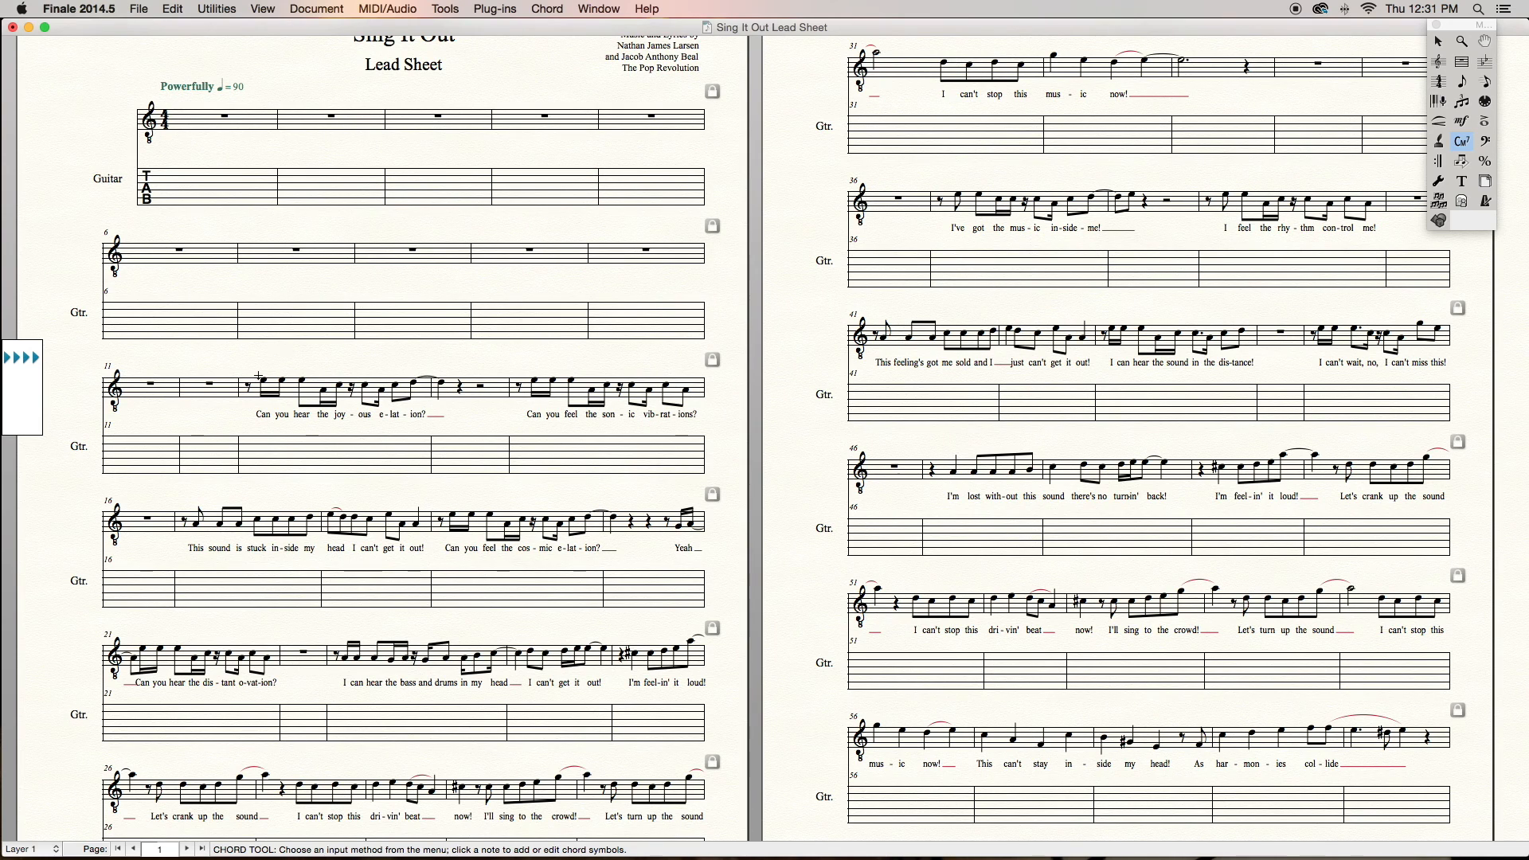
text(Am)
key(space)
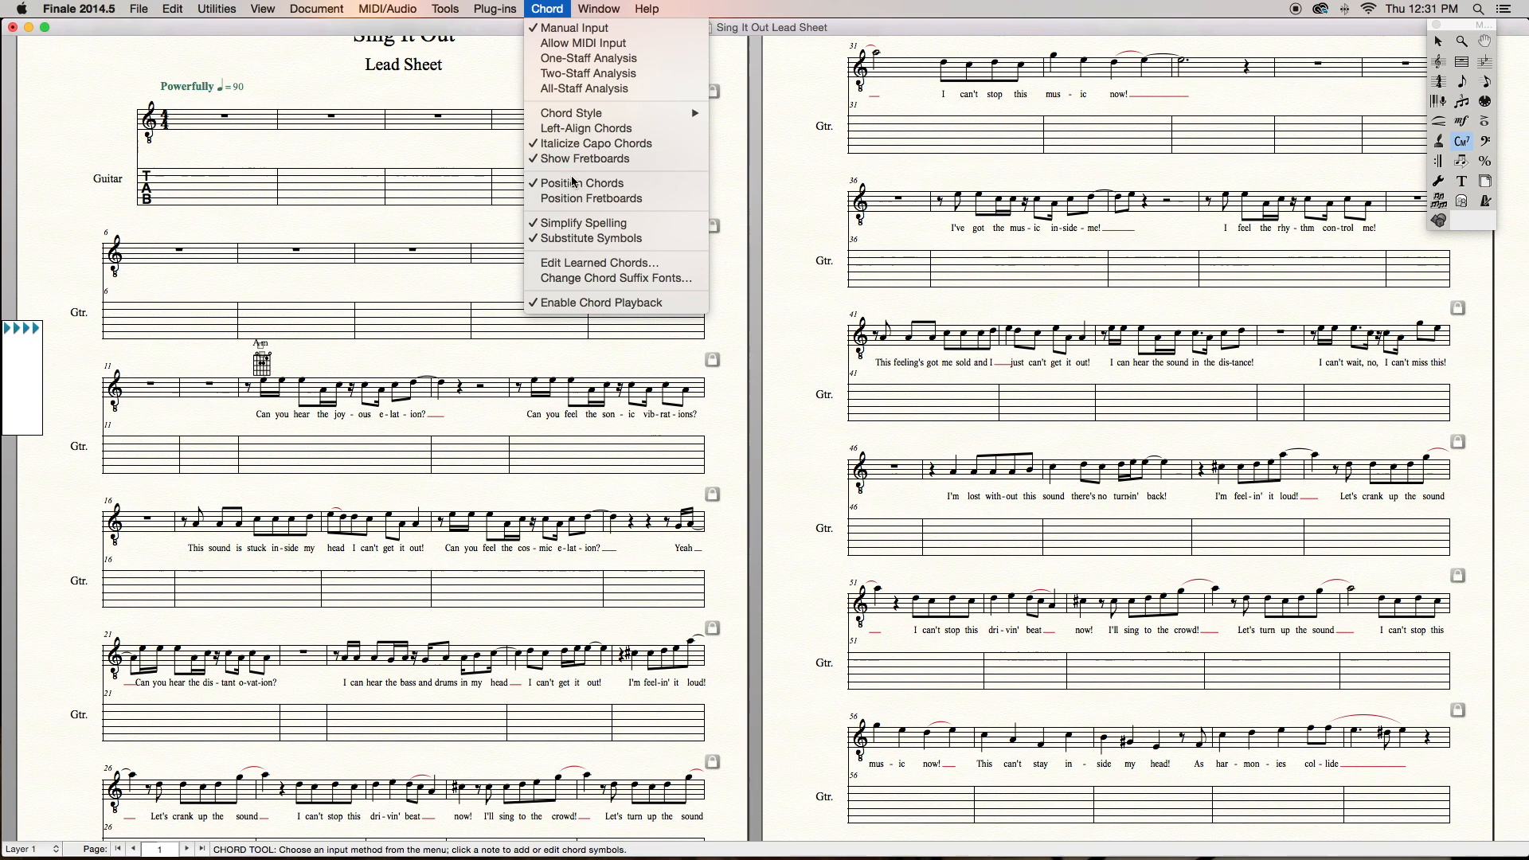
click(581, 159)
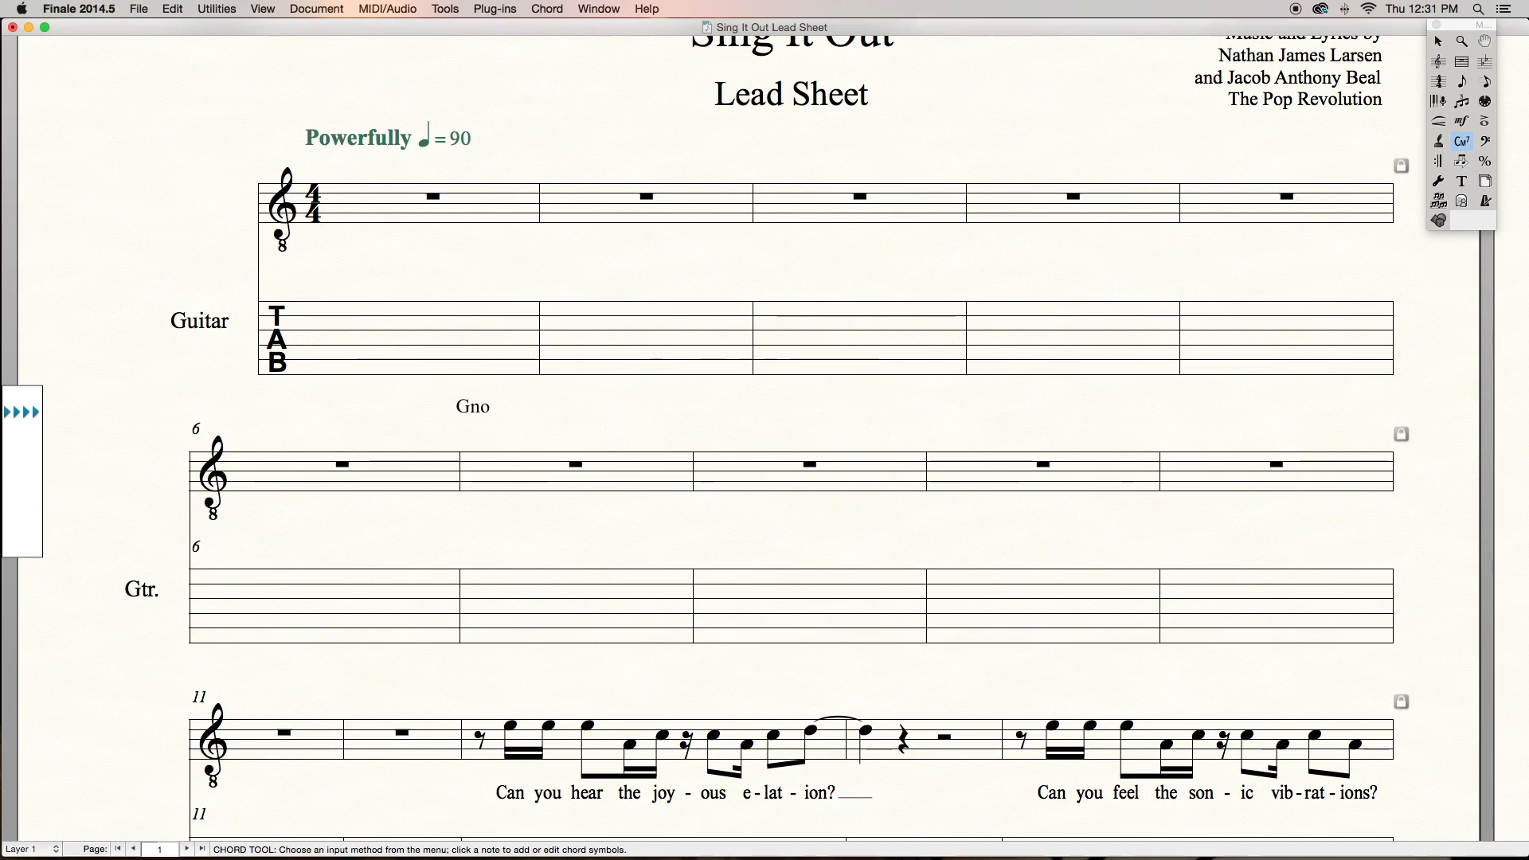
Complete the Gno3 chord above measure 7 and add its no3 suffix to the chord suffix library.
text(3)
key(Return)
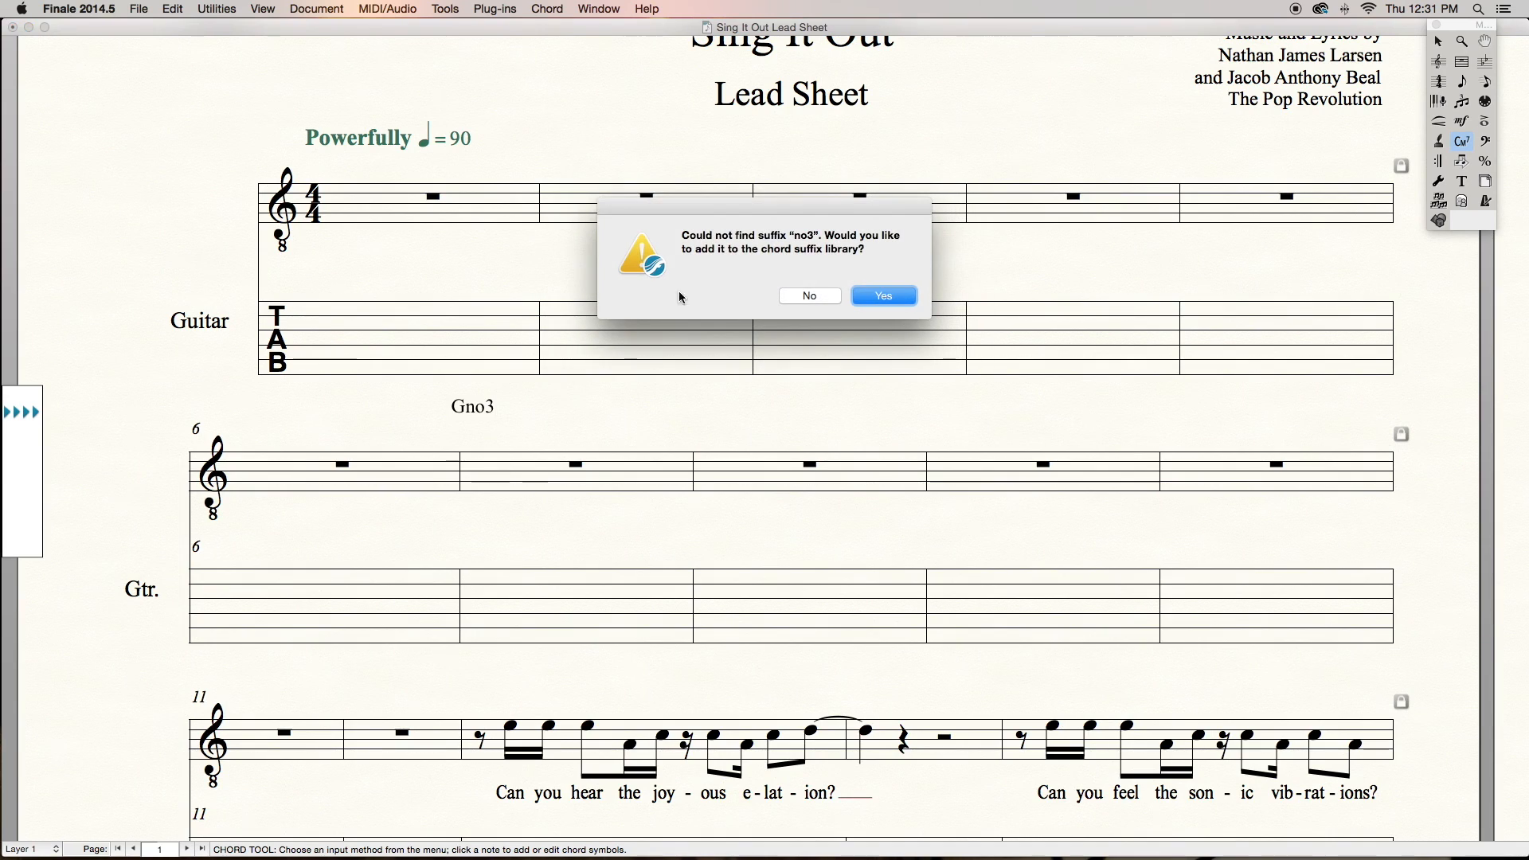
key(Return)
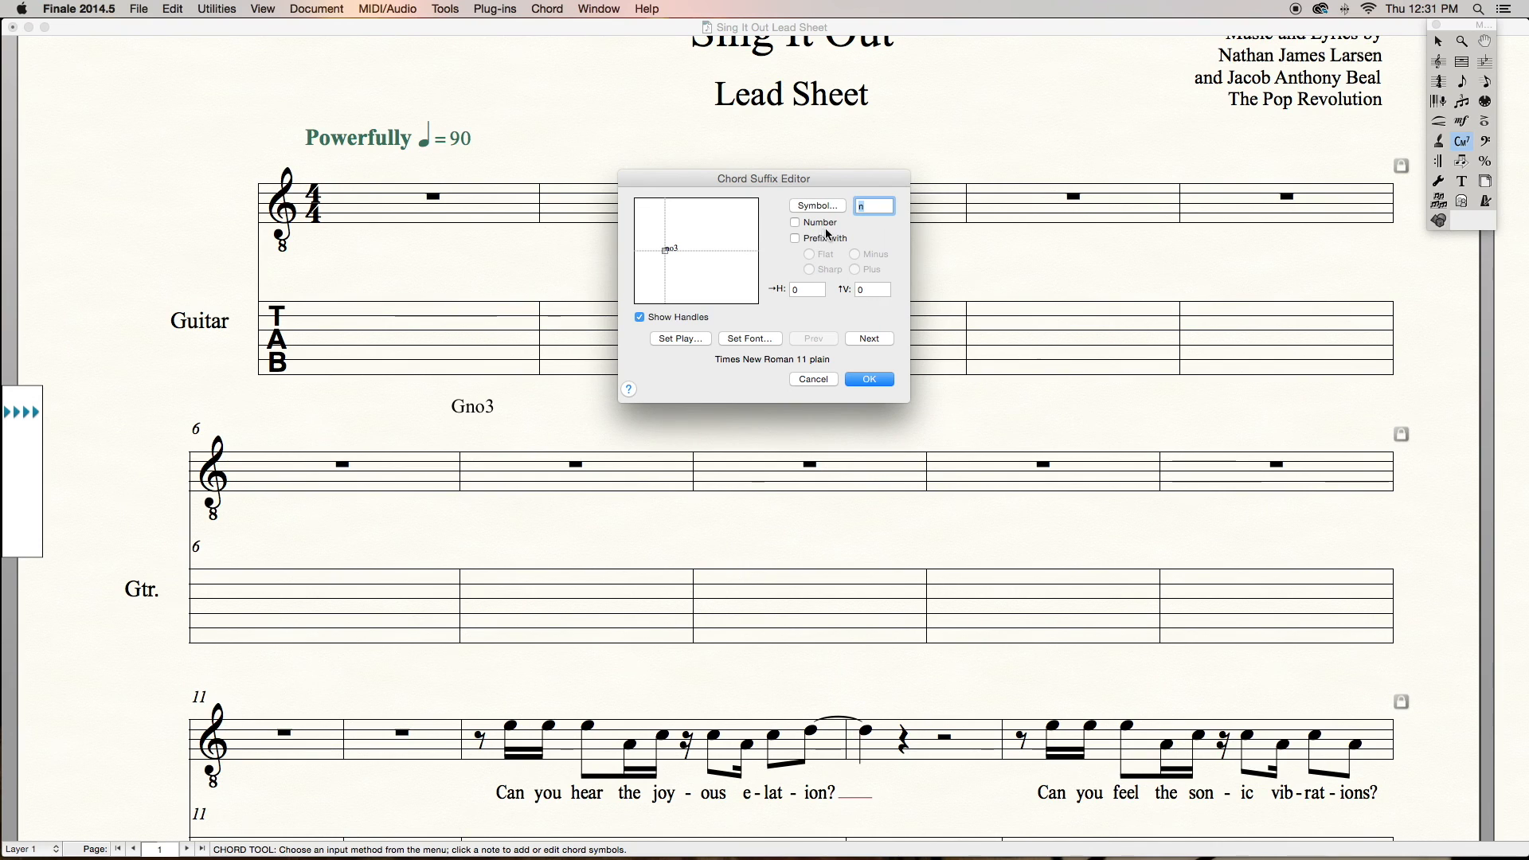
click(870, 379)
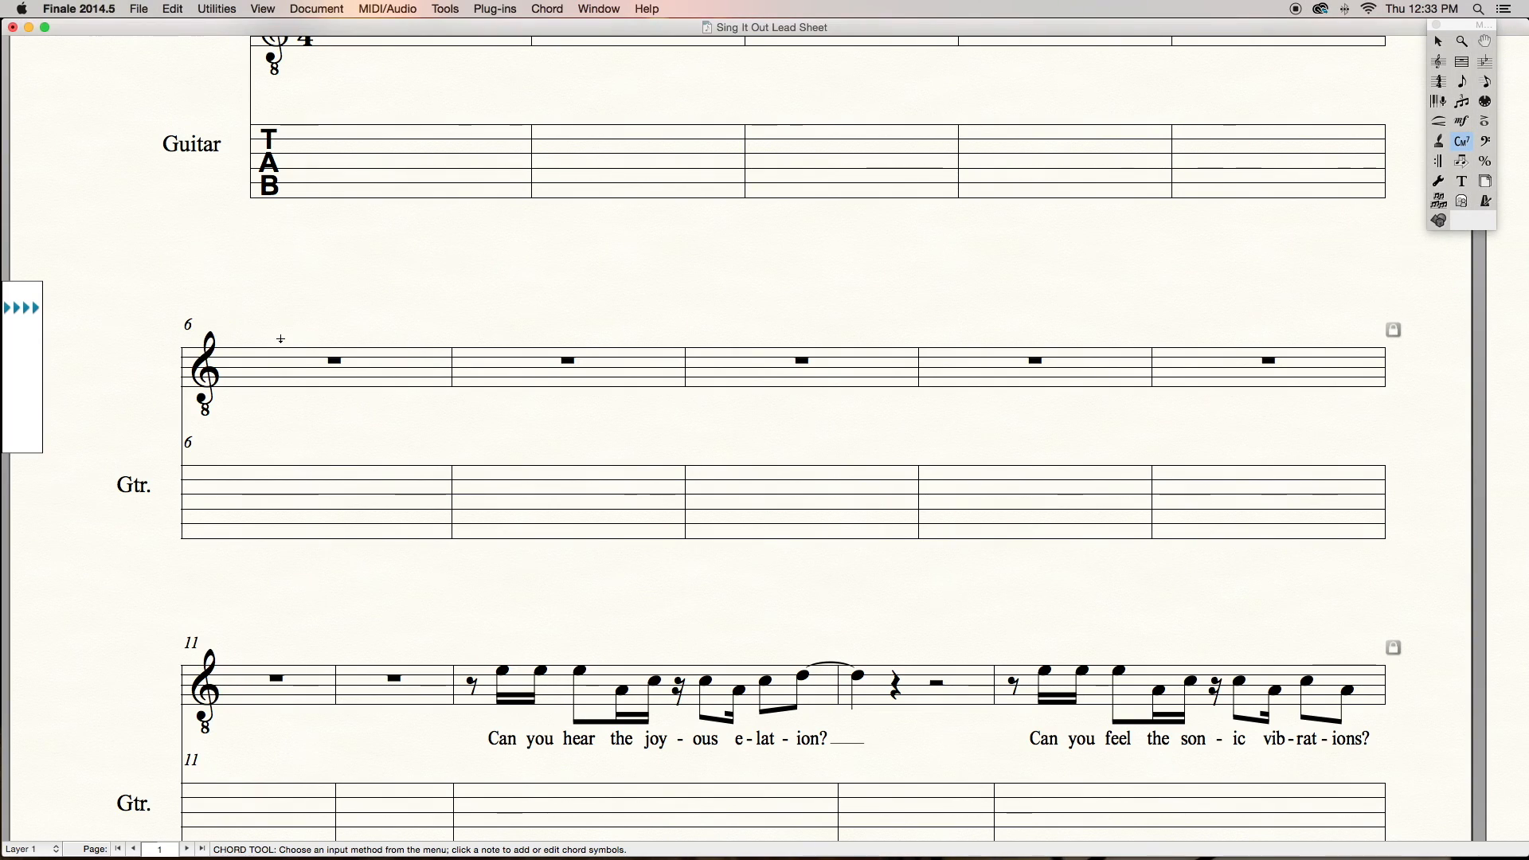
Try entering Am chords above measure 6, including one over the eighth rest on beat four.
text(m Am Am Am )
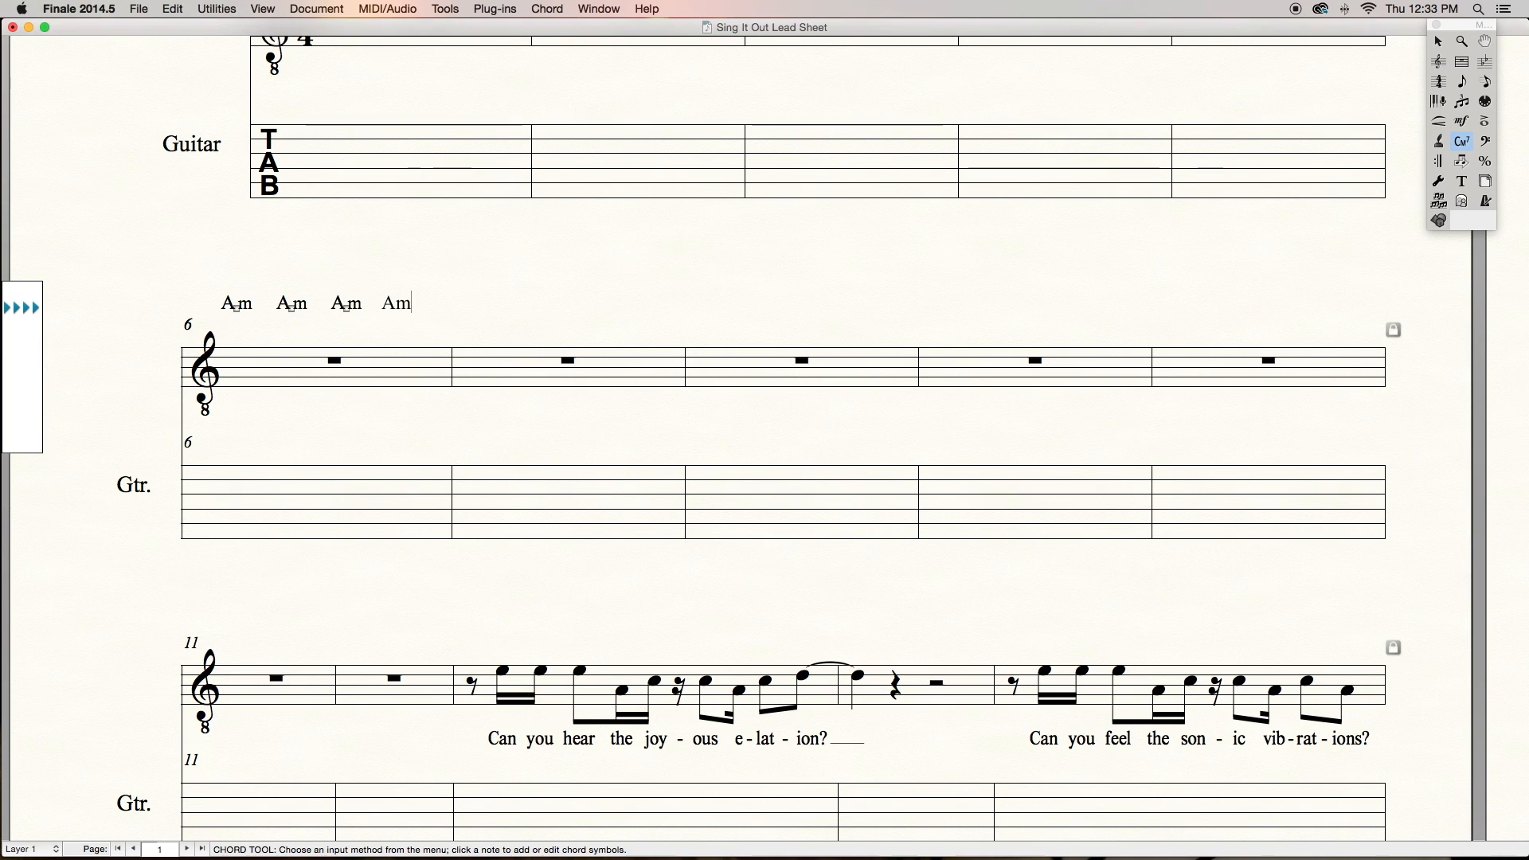
text(Am Am)
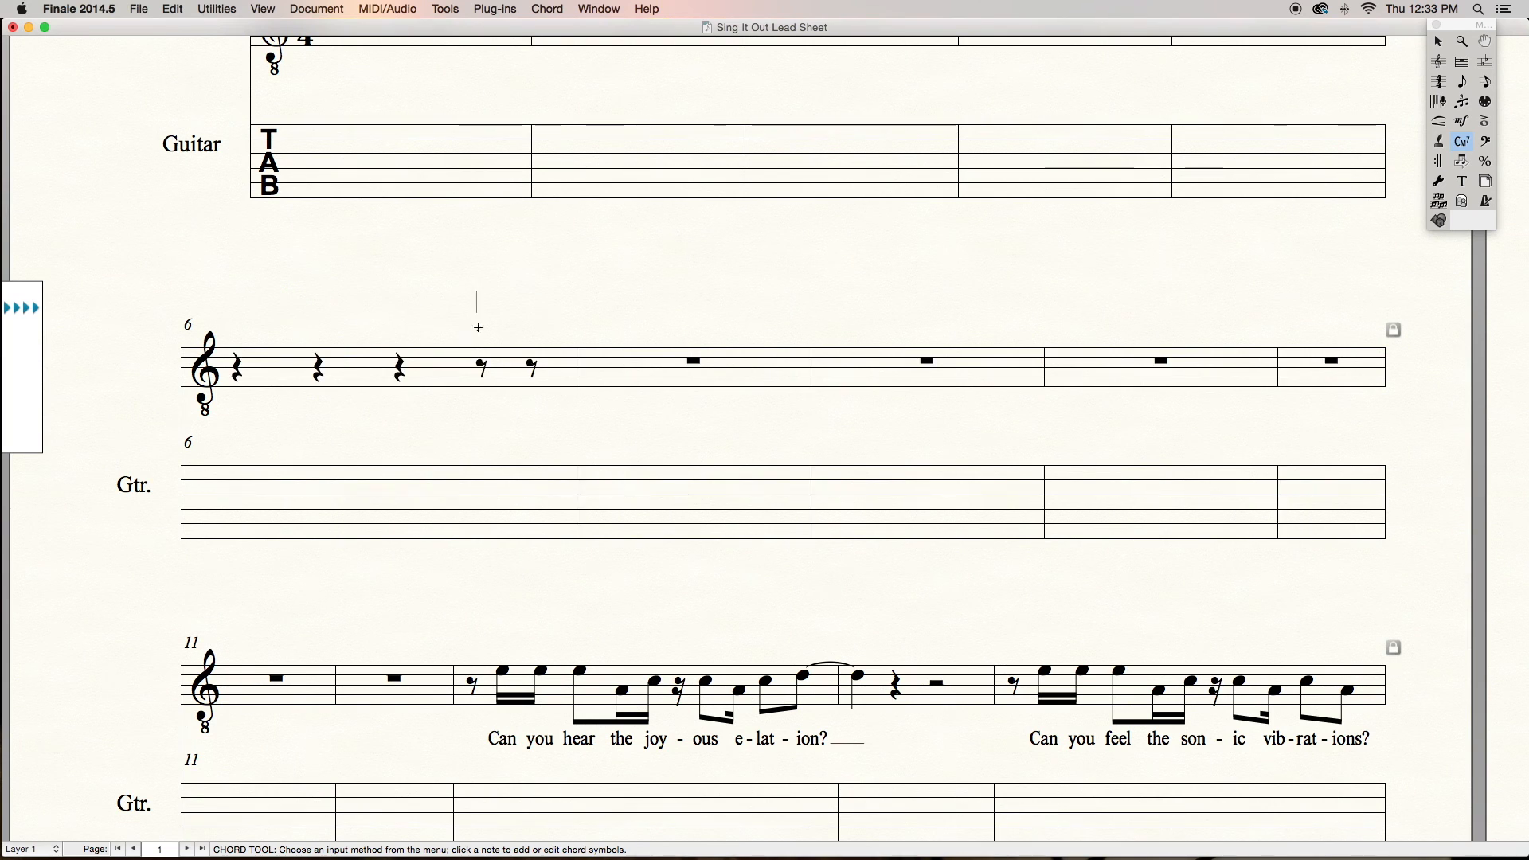
text(Am)
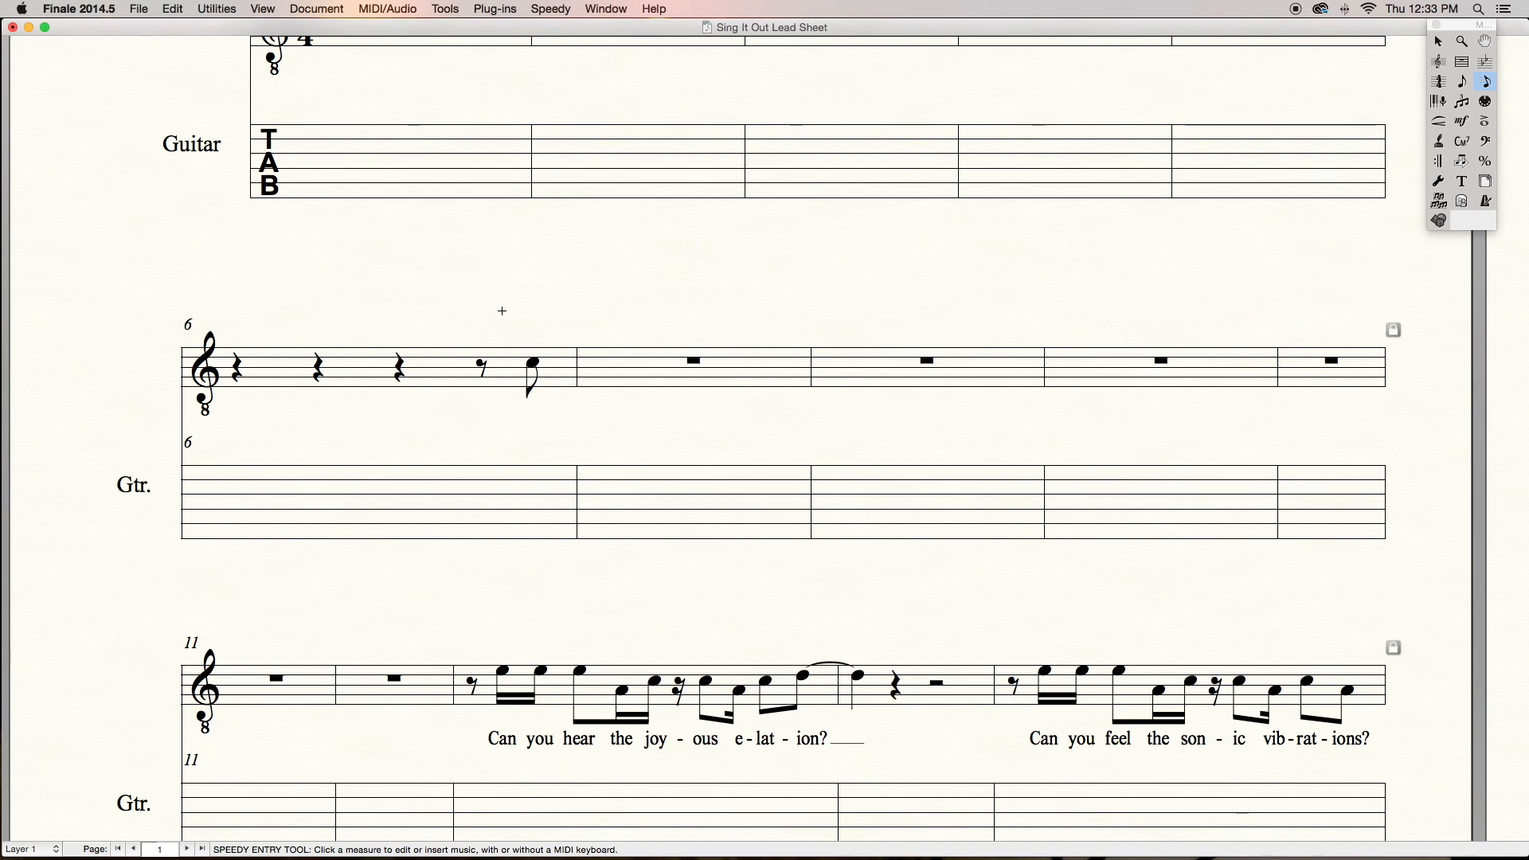
Apply the Rhythmic Notation staff style to the last eighth note of measure 6.
right_click(541, 364)
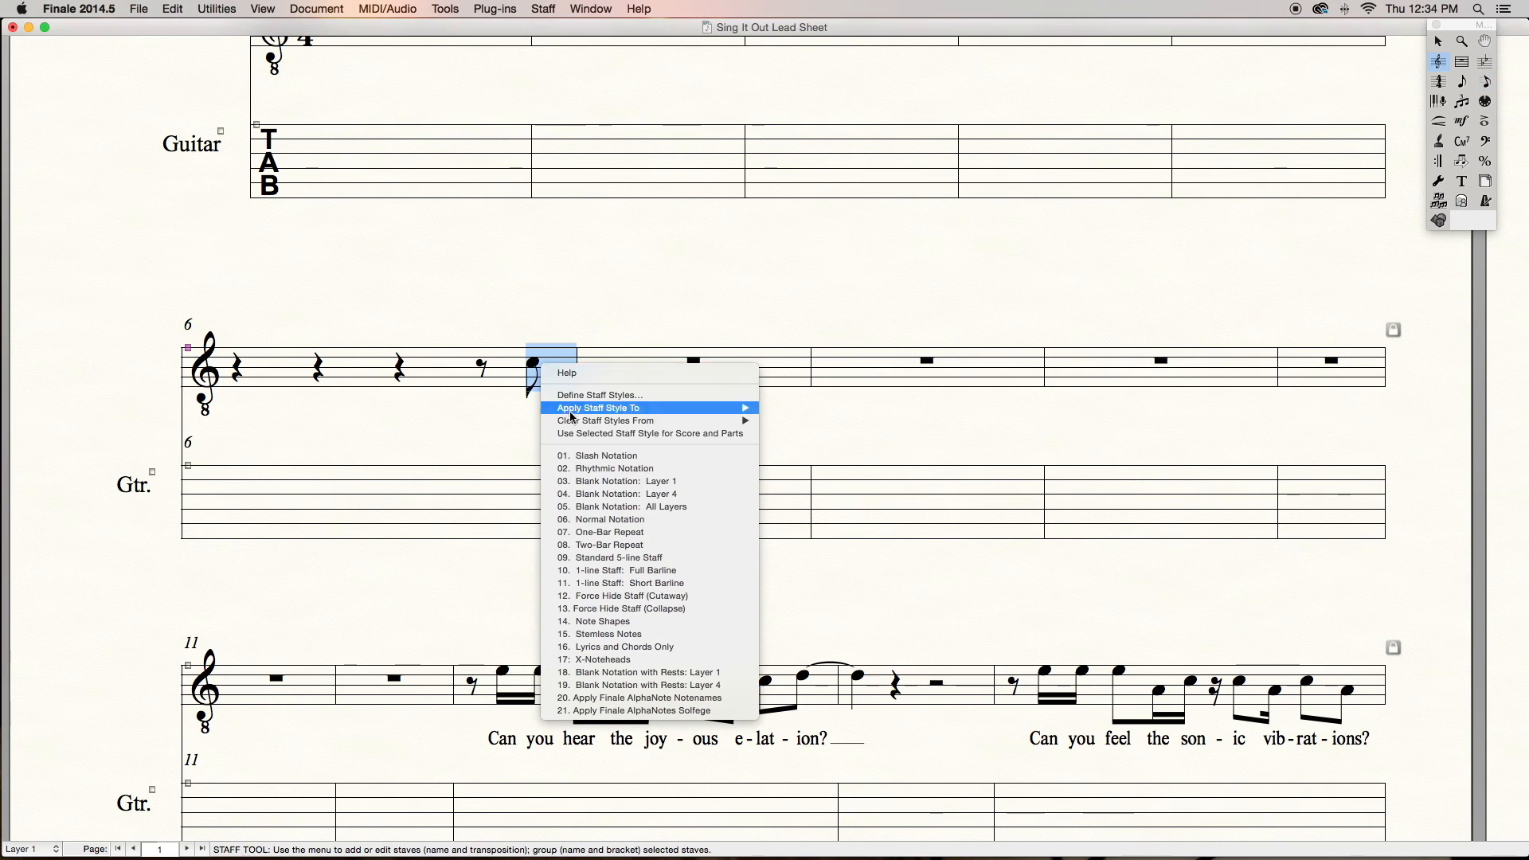
click(618, 469)
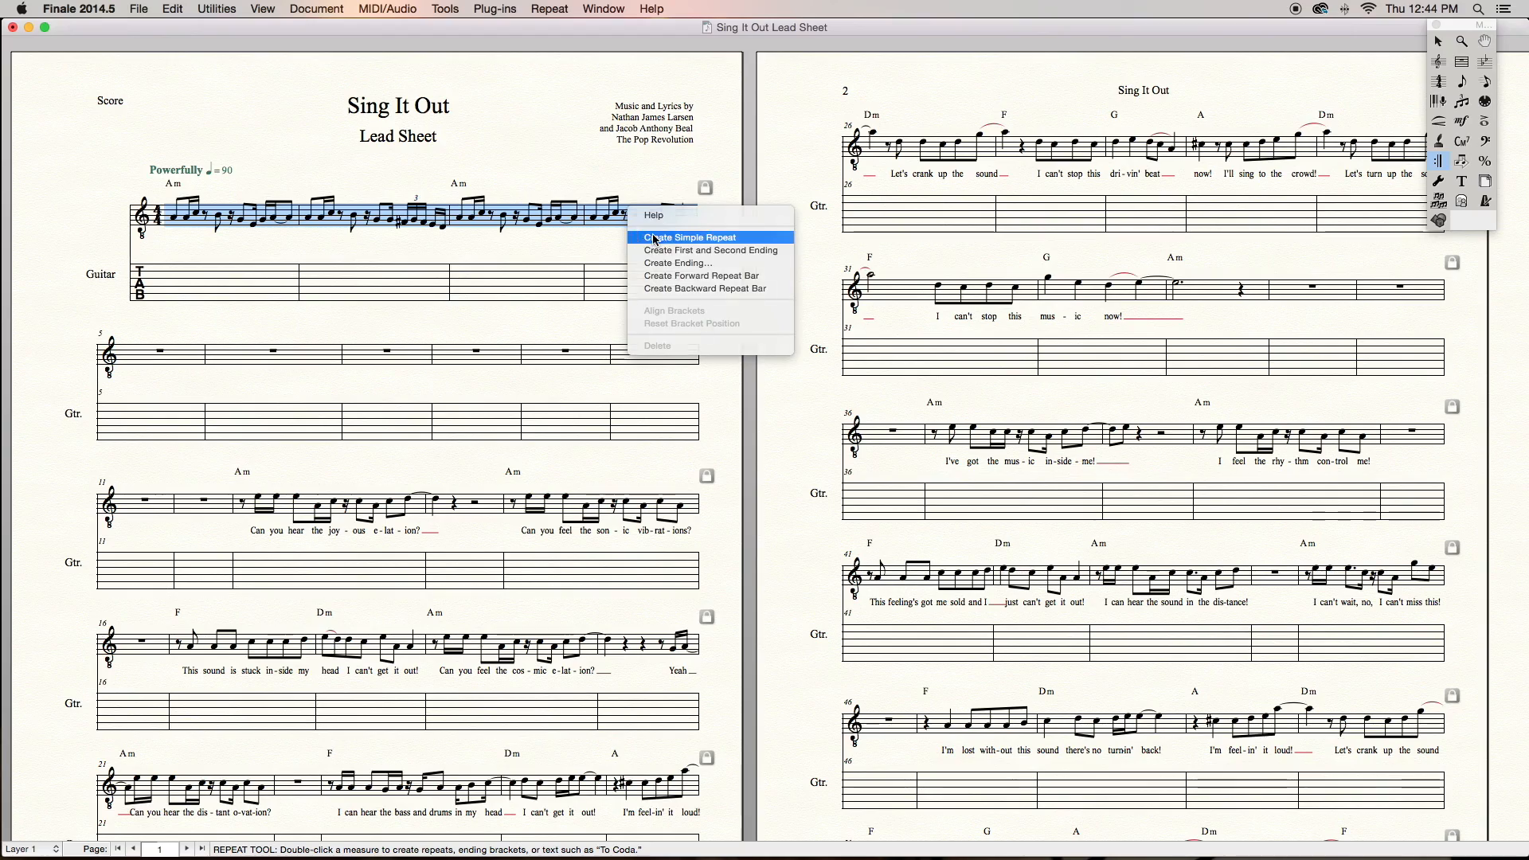
Enclose the opening four-measure riff in a simple repeat and paste a copy of it starting at measure 5 of the melody staff.
click(700, 231)
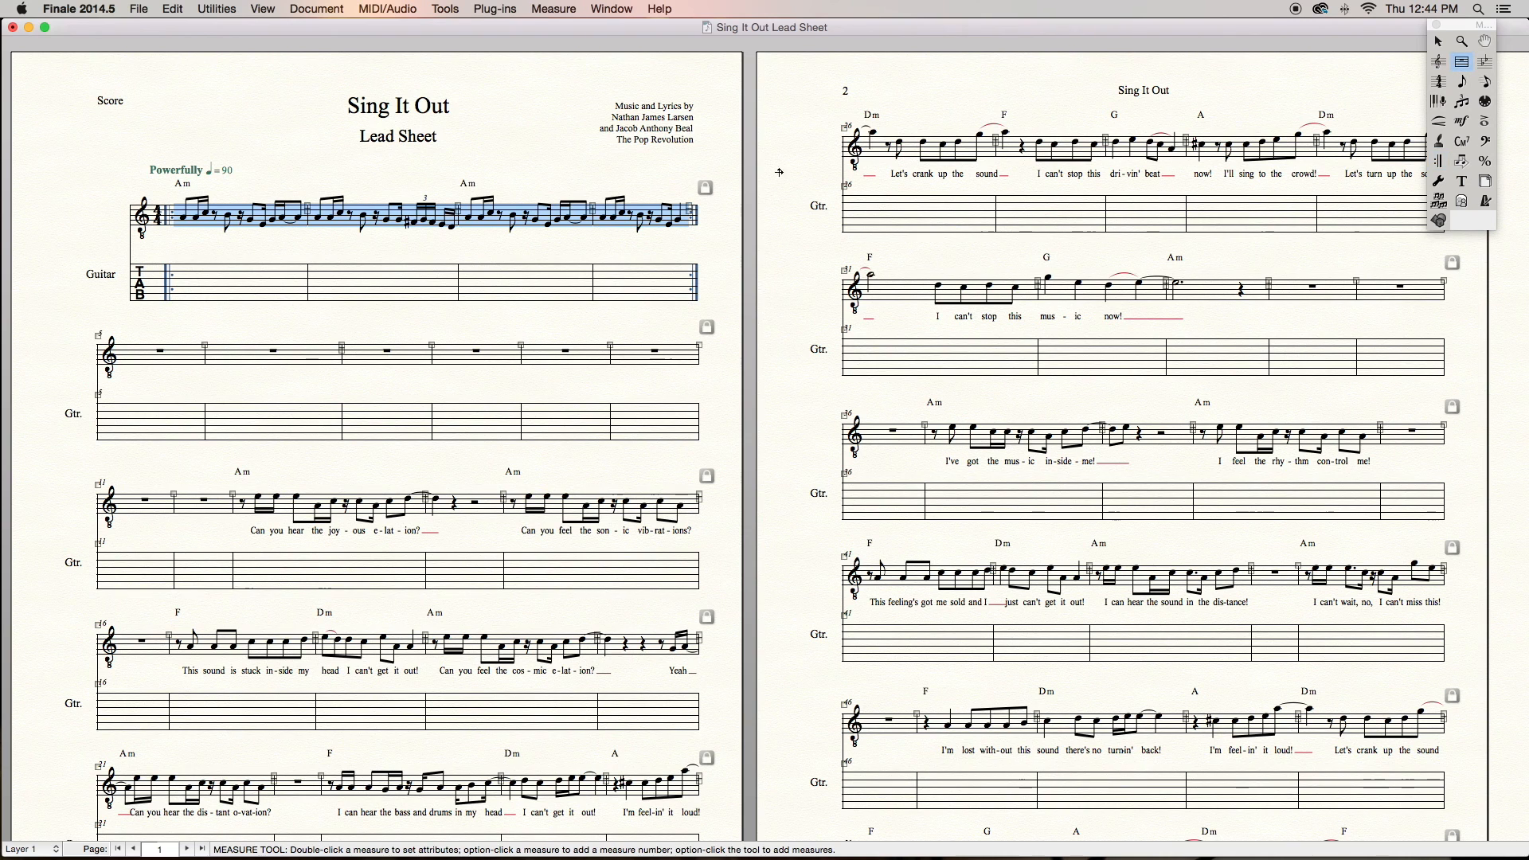
key(super+c)
click(170, 351)
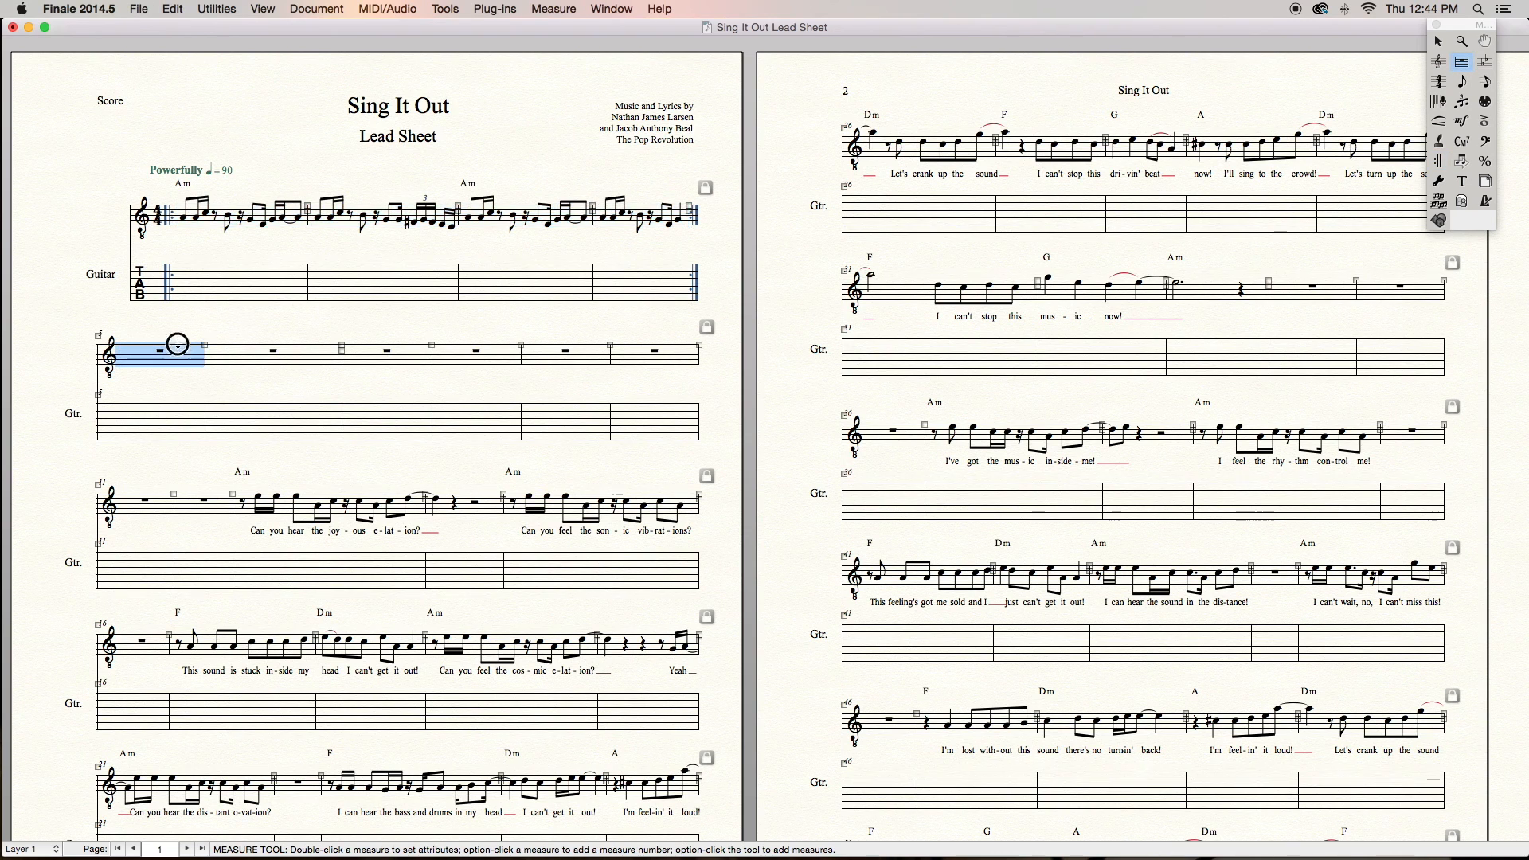
key(super+v)
click(308, 331)
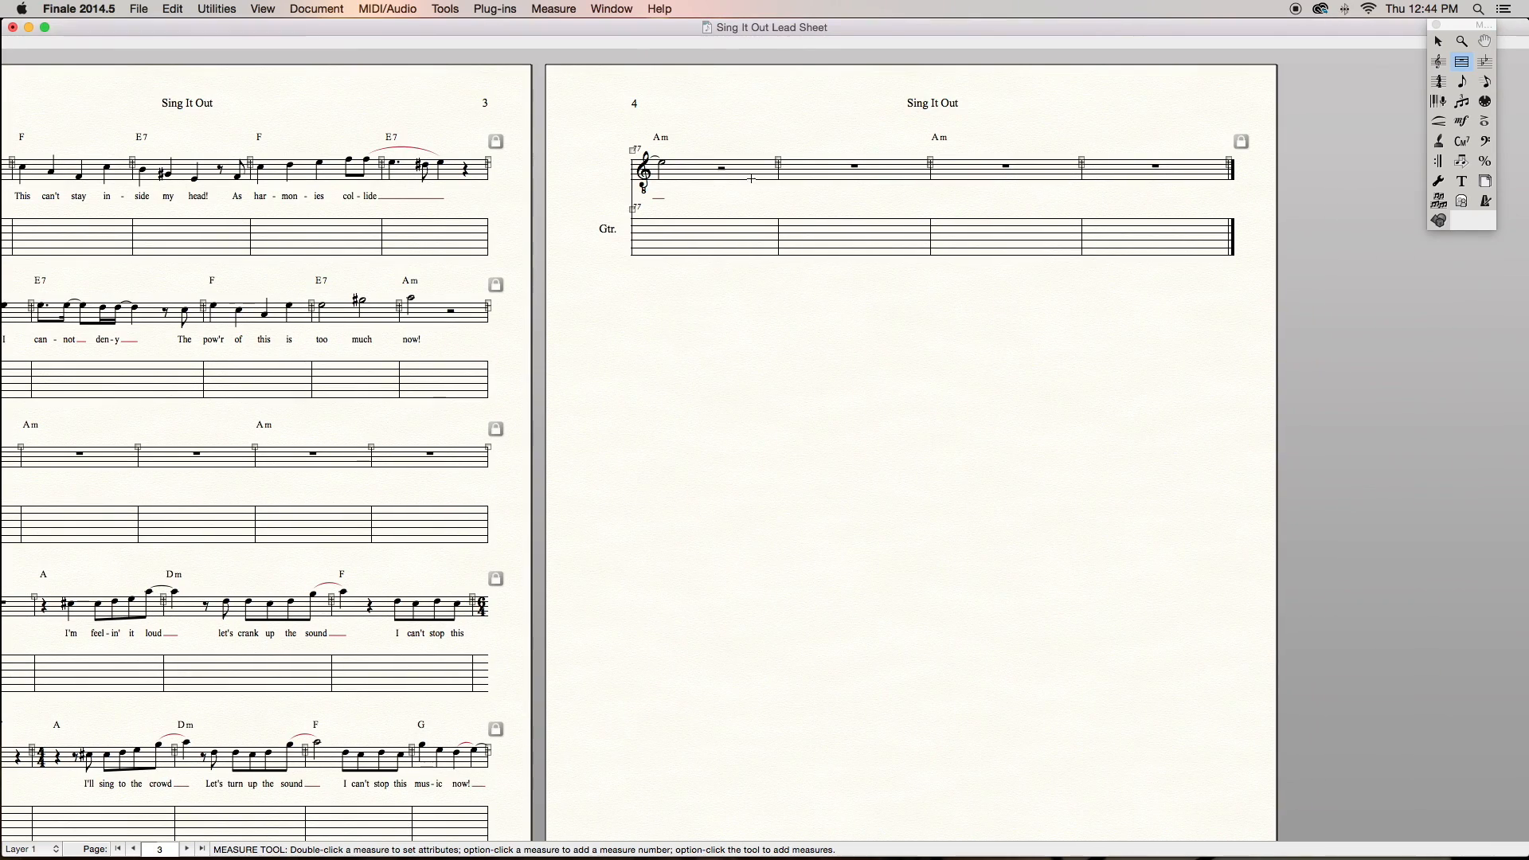
Paste the riff into the melody staff starting at the first measure on page 4.
click(688, 167)
click(690, 222)
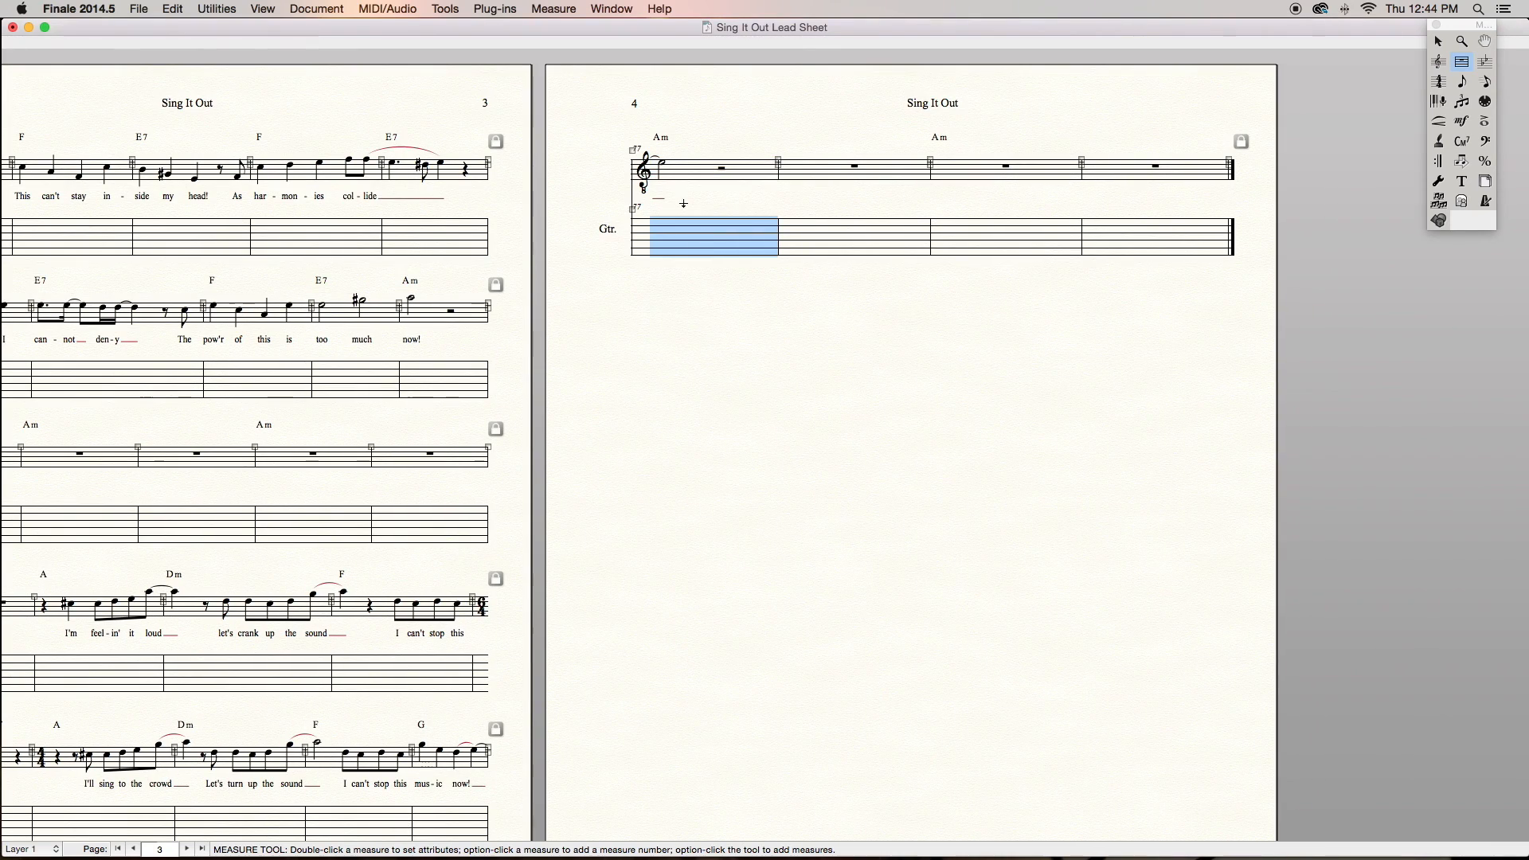
click(683, 176)
key(super+v)
click(724, 129)
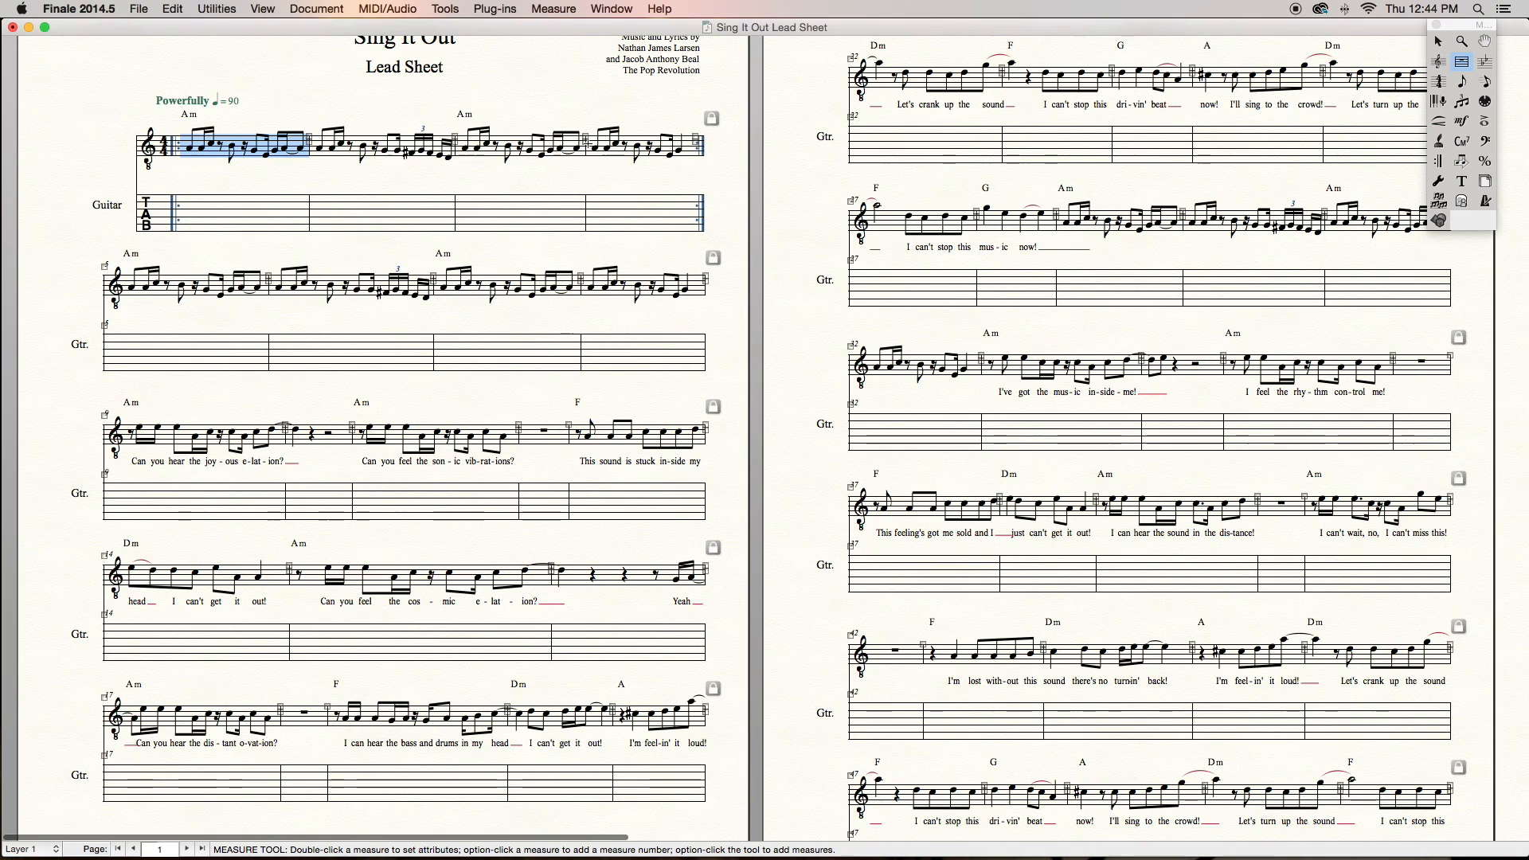
Copy the opening four-measure riff onto the guitar tablature staff below it, specifying 4 as the lowest fret.
drag(239, 144, 625, 144)
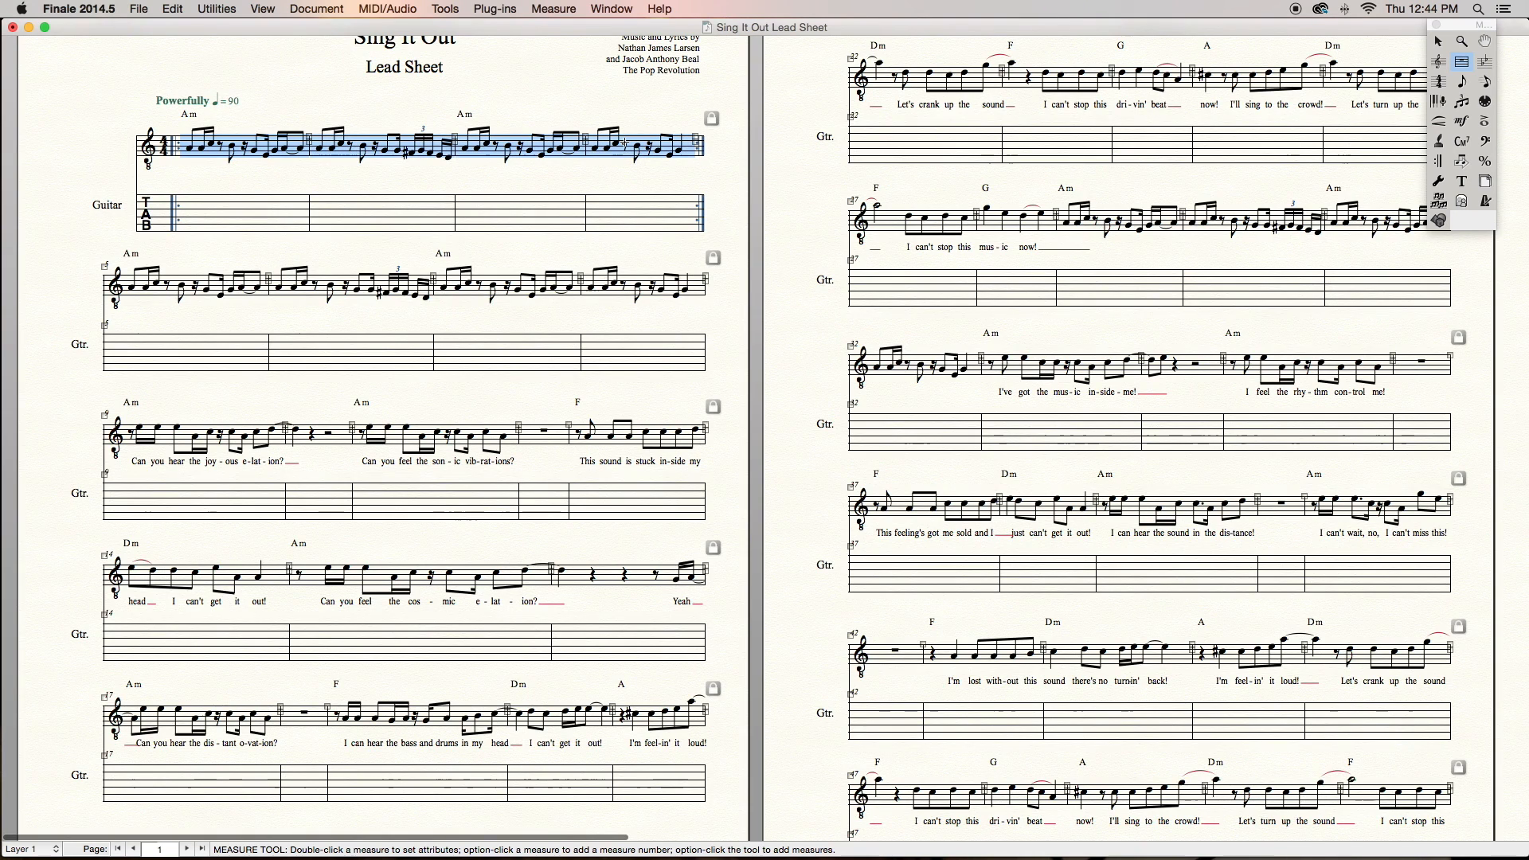
click(218, 231)
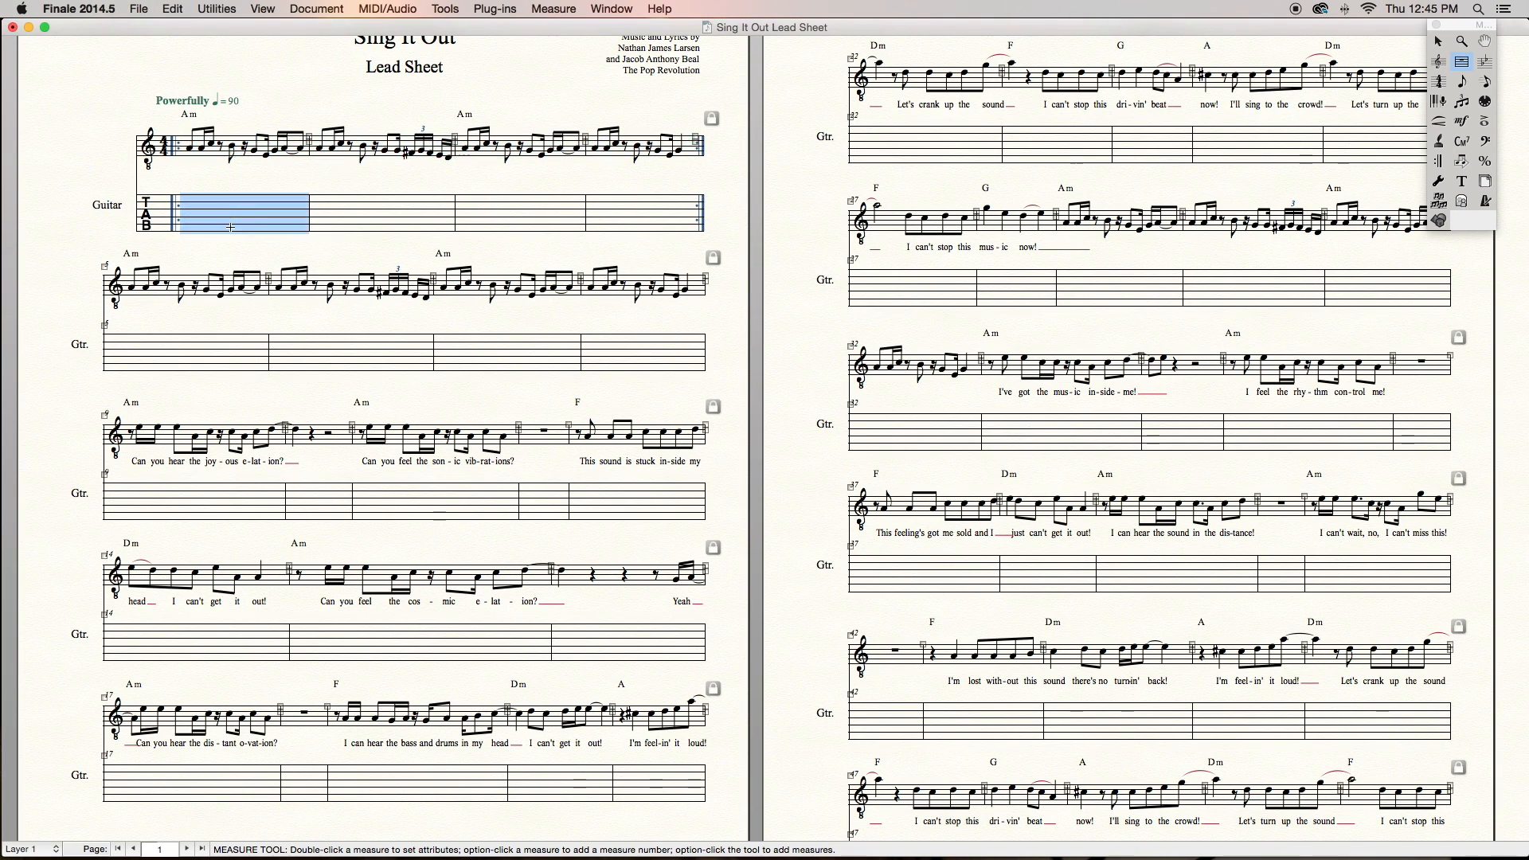
key(super+v)
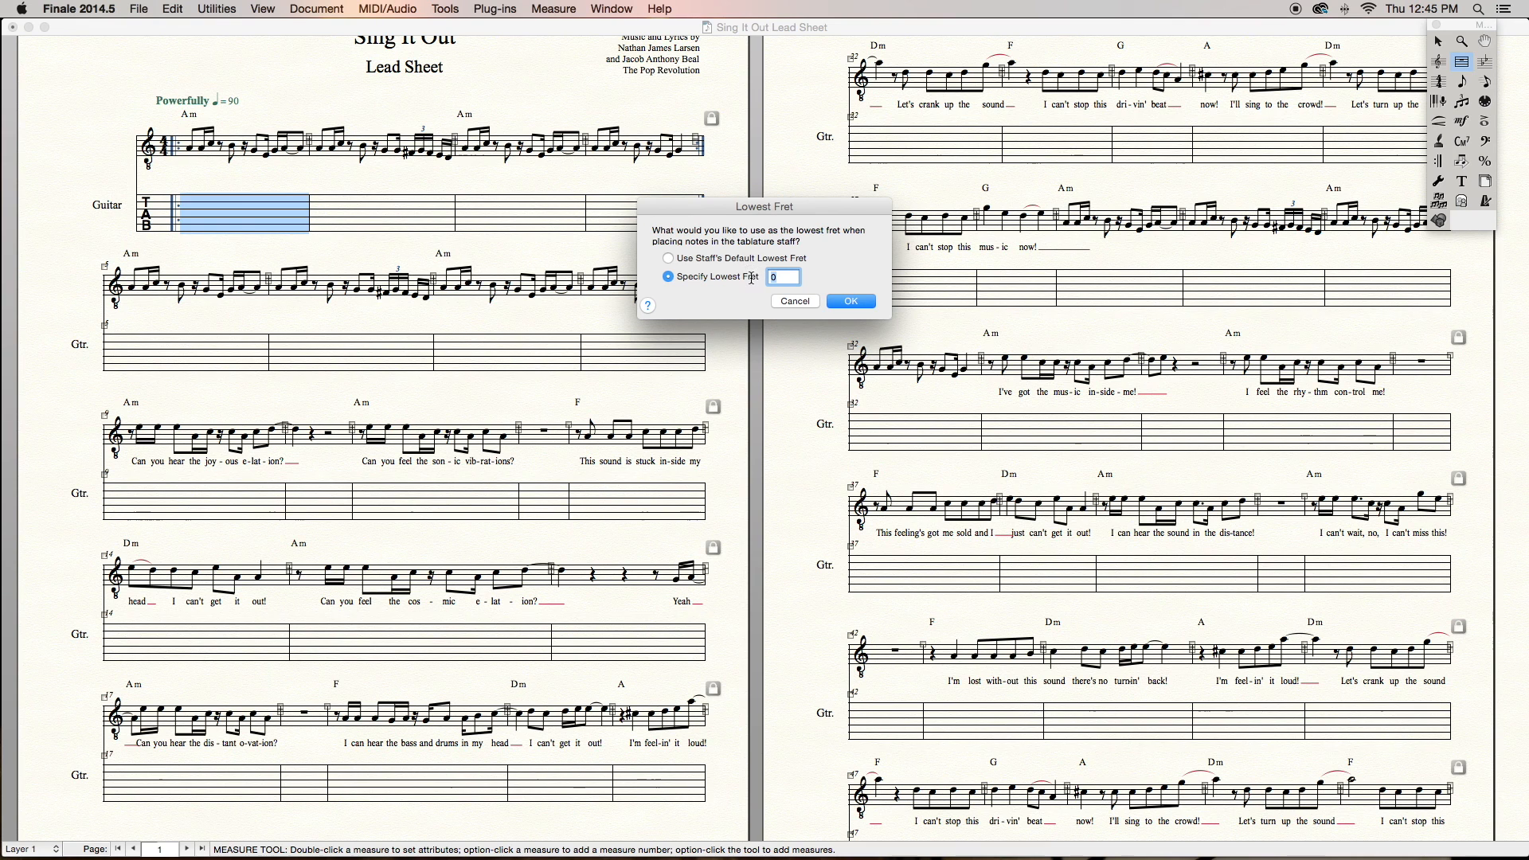
key(Return)
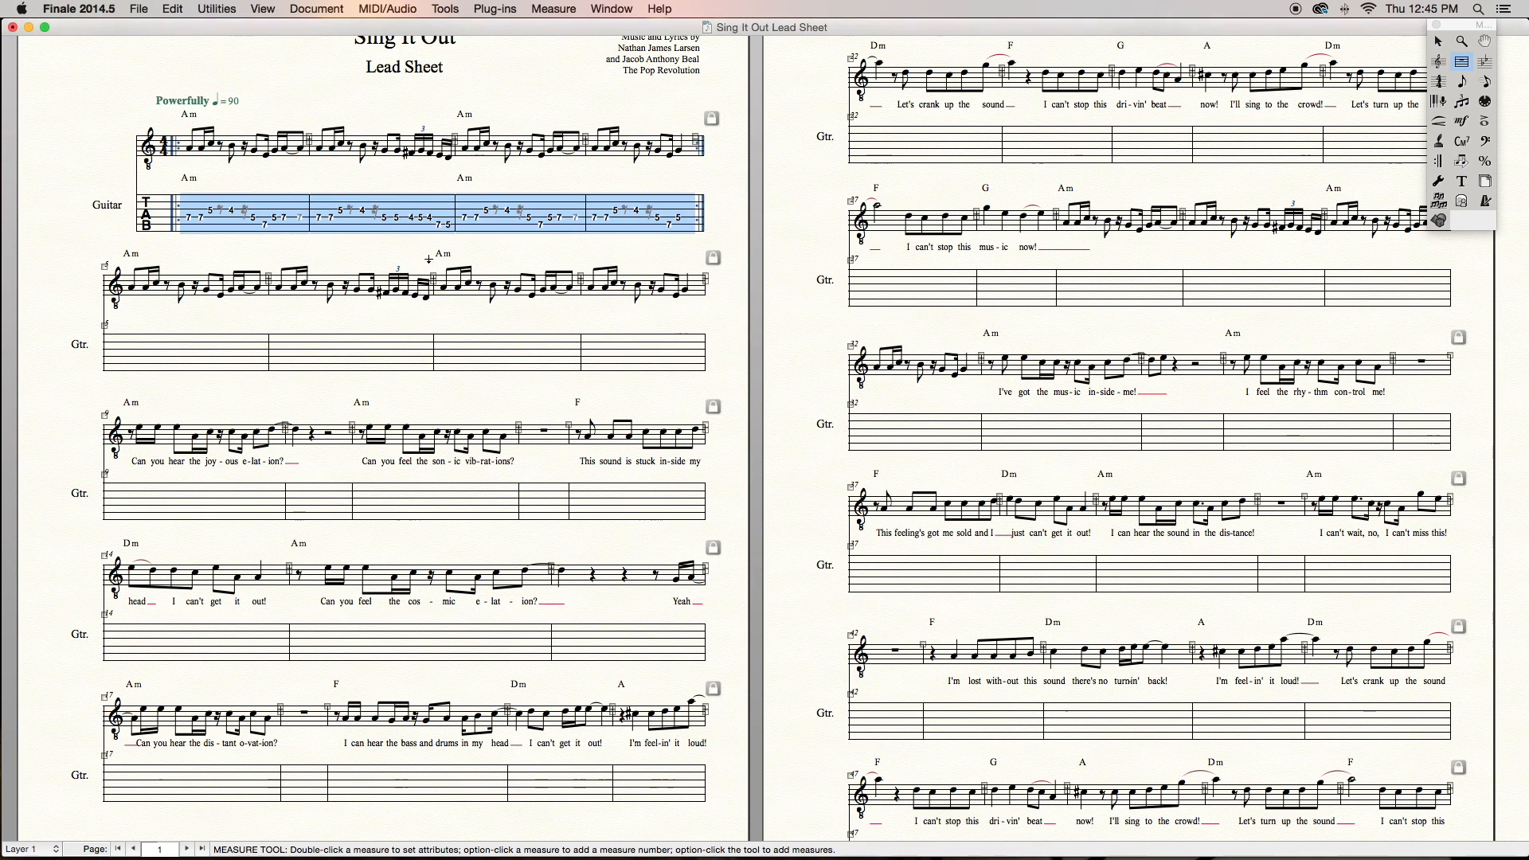
Copy the riff in measures 5 to 8 of the melody staff onto the tablature staff below, specifying 4 as the lowest fret.
click(422, 256)
key(super+equal)
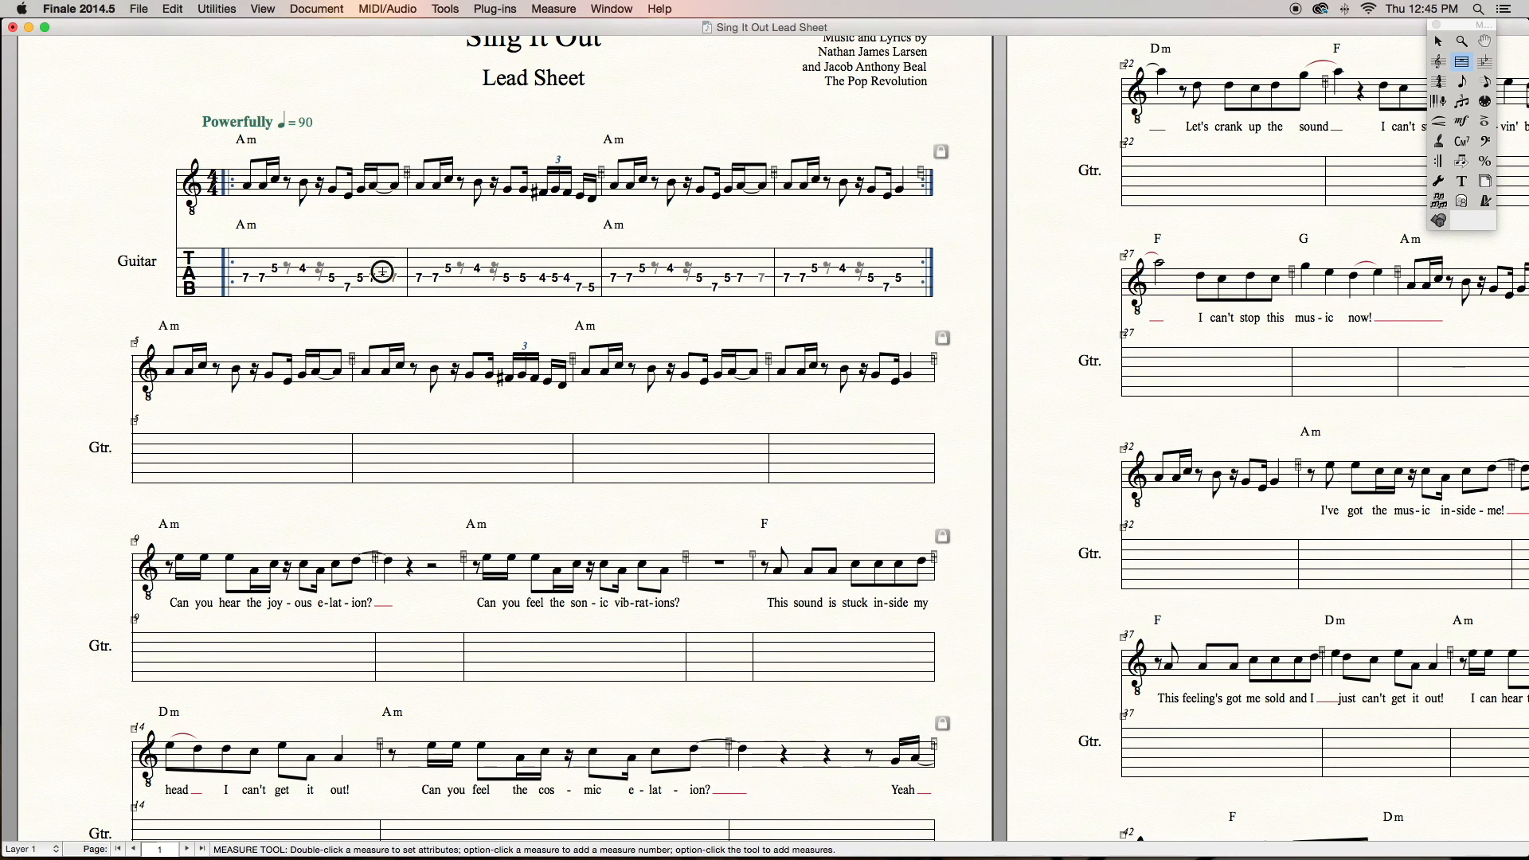
click(479, 275)
click(275, 368)
shift+click(823, 369)
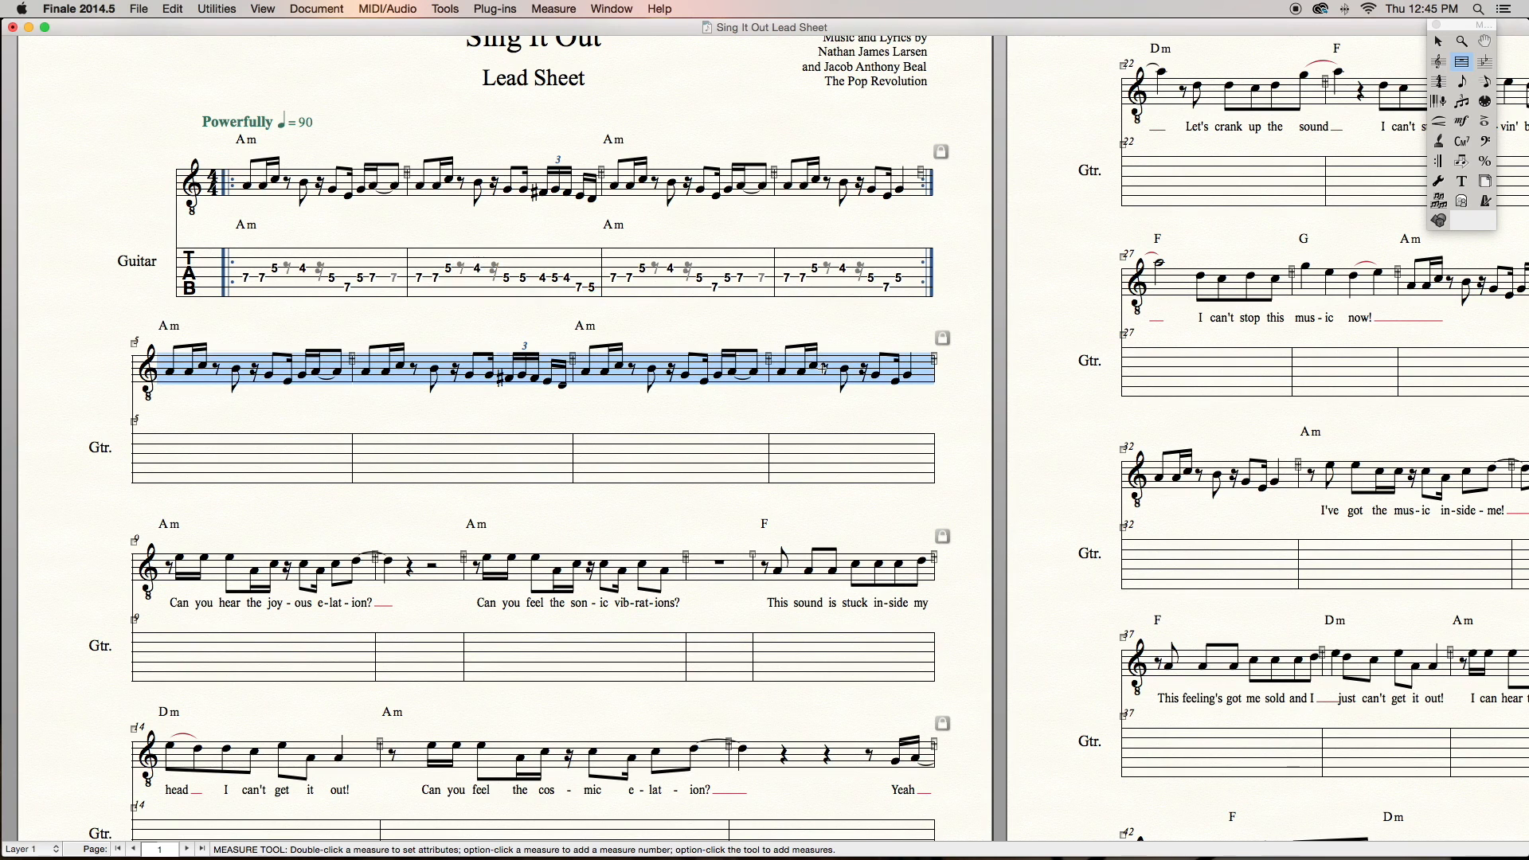
click(292, 462)
key(super+v)
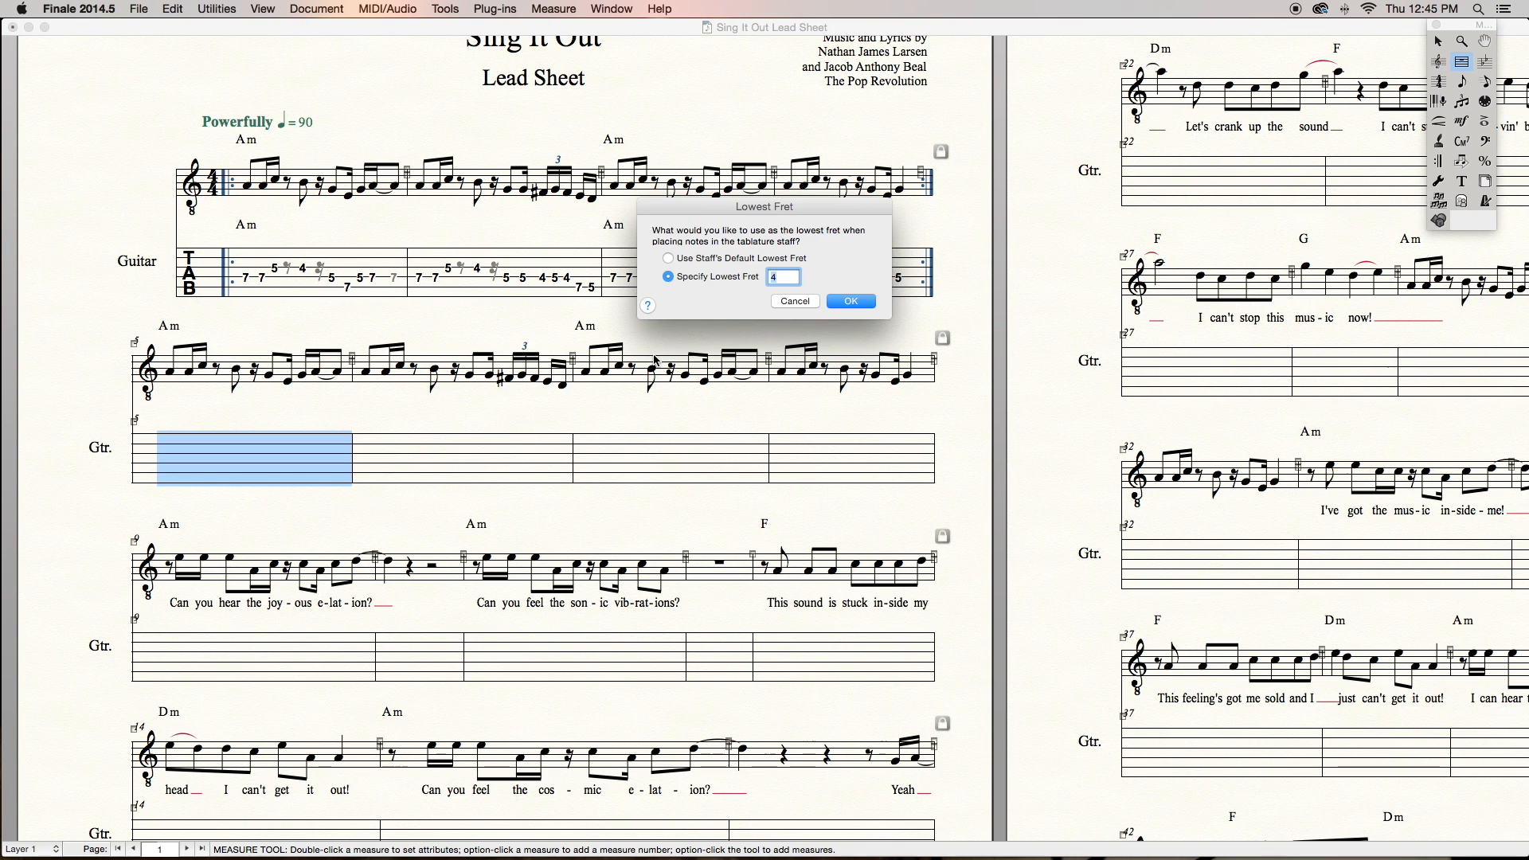
key(Return)
click(668, 395)
scroll(669, 402, down, 2)
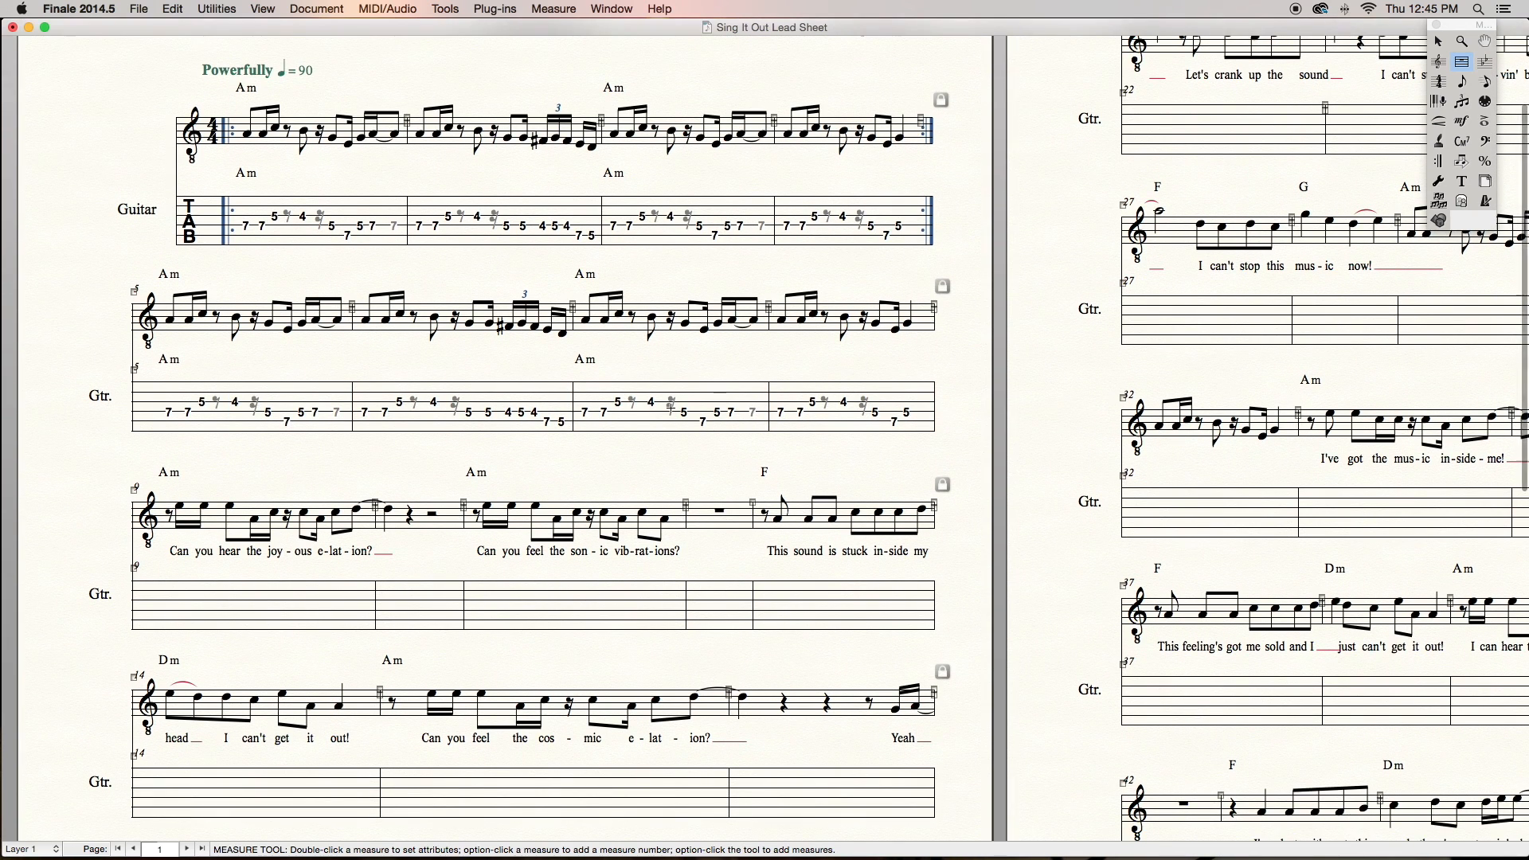
scroll(671, 409, right, 10)
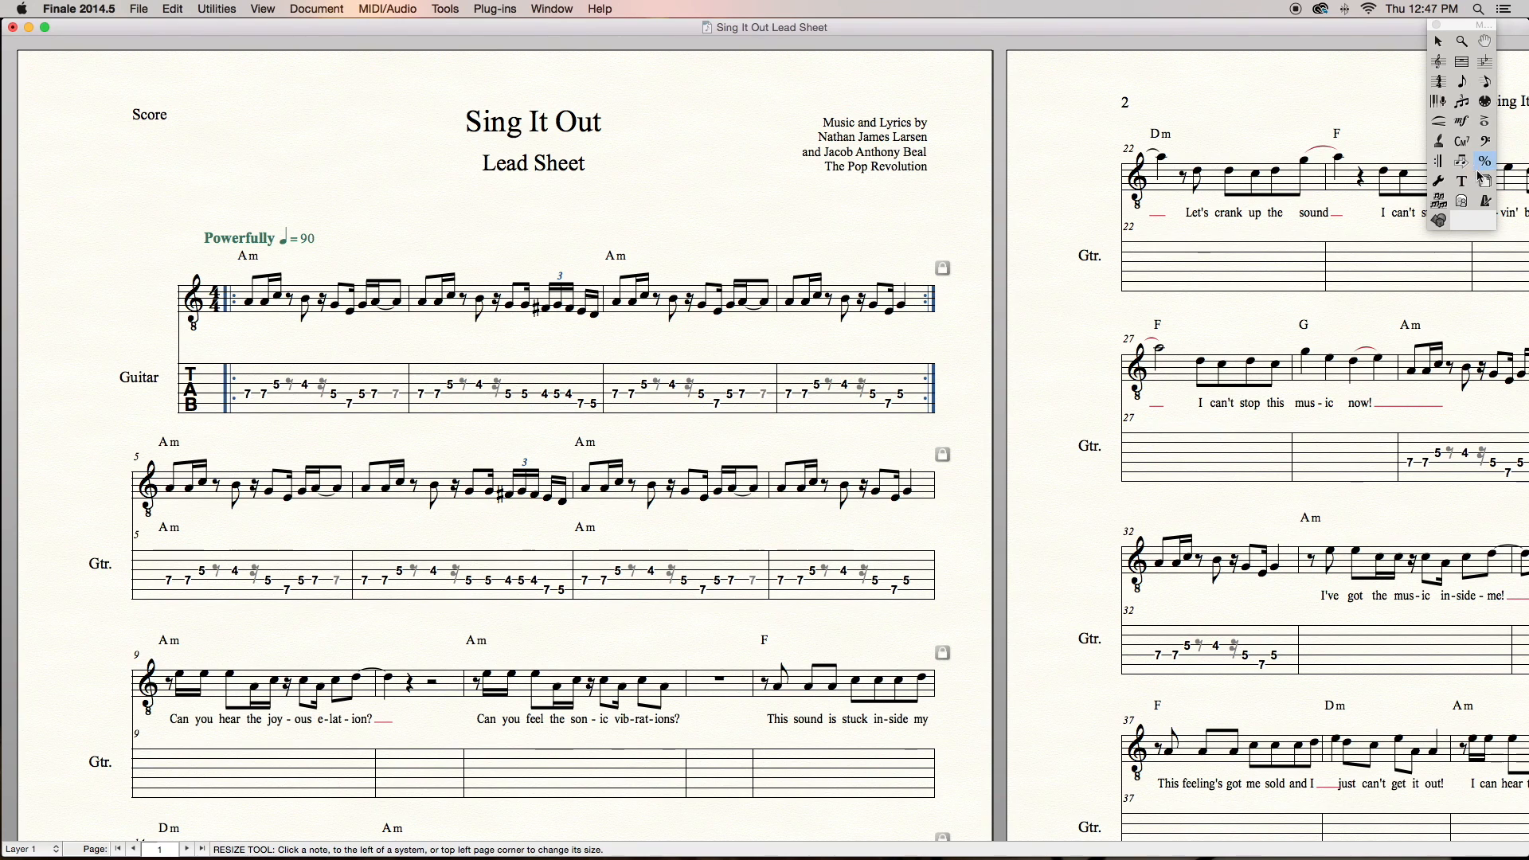
click(247, 304)
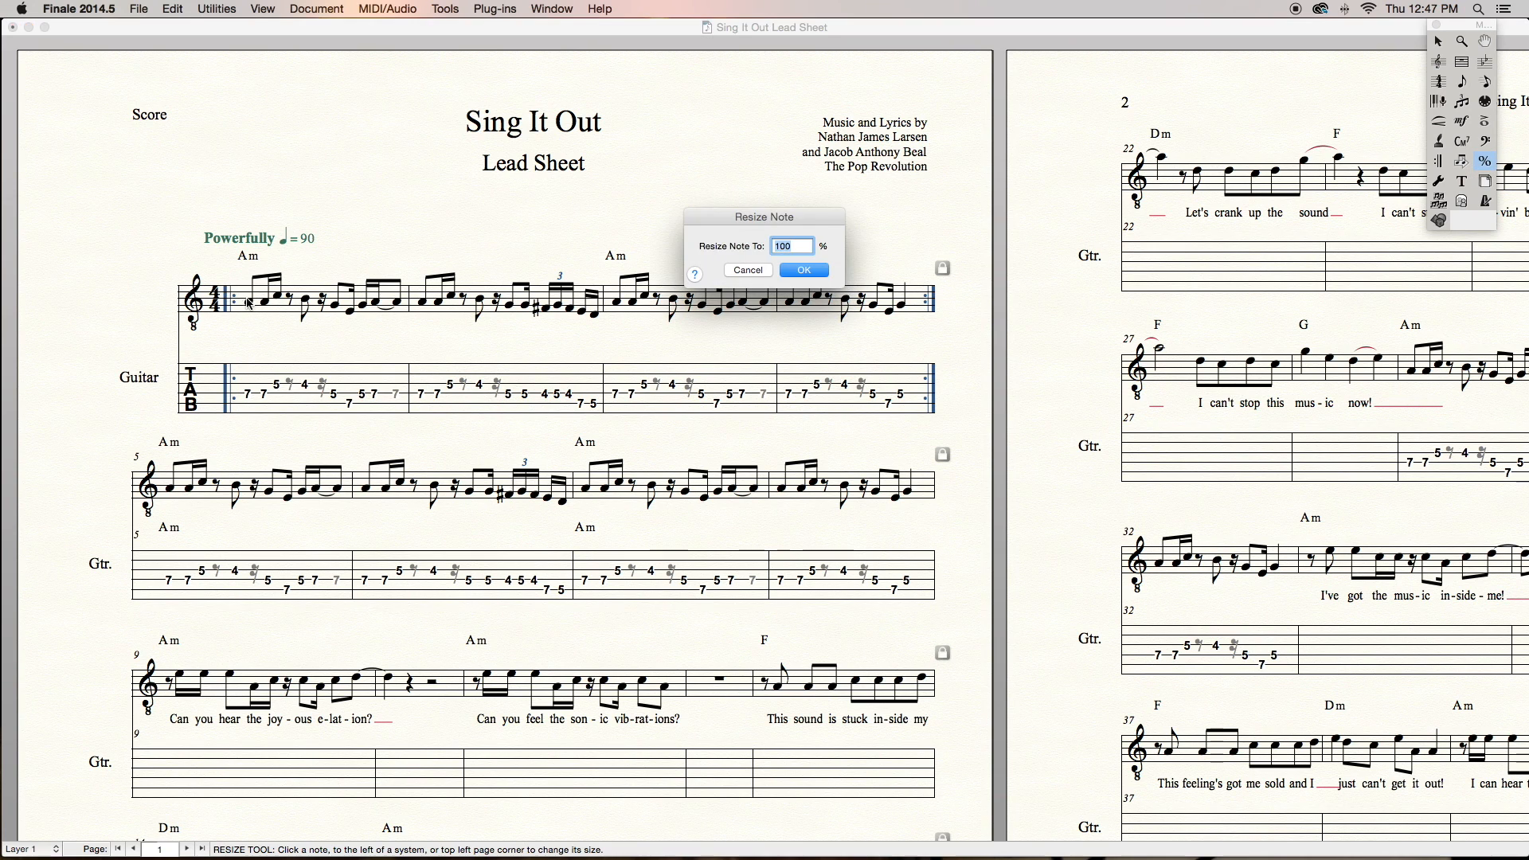
click(766, 274)
click(700, 390)
click(760, 275)
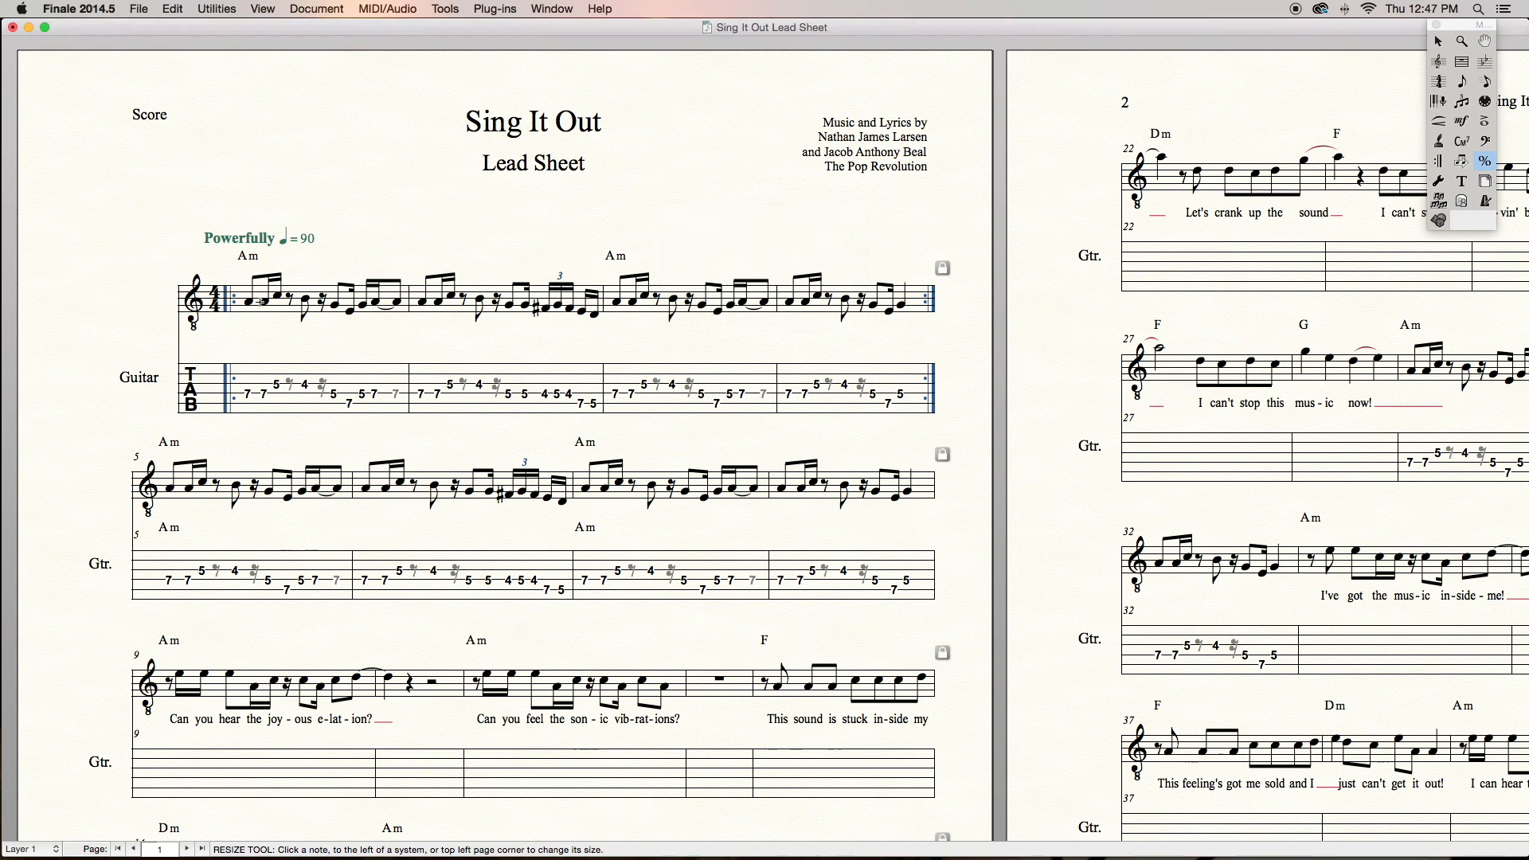
Resize the notes of the opening riff in the first measure of the melody staff to 75%.
click(248, 303)
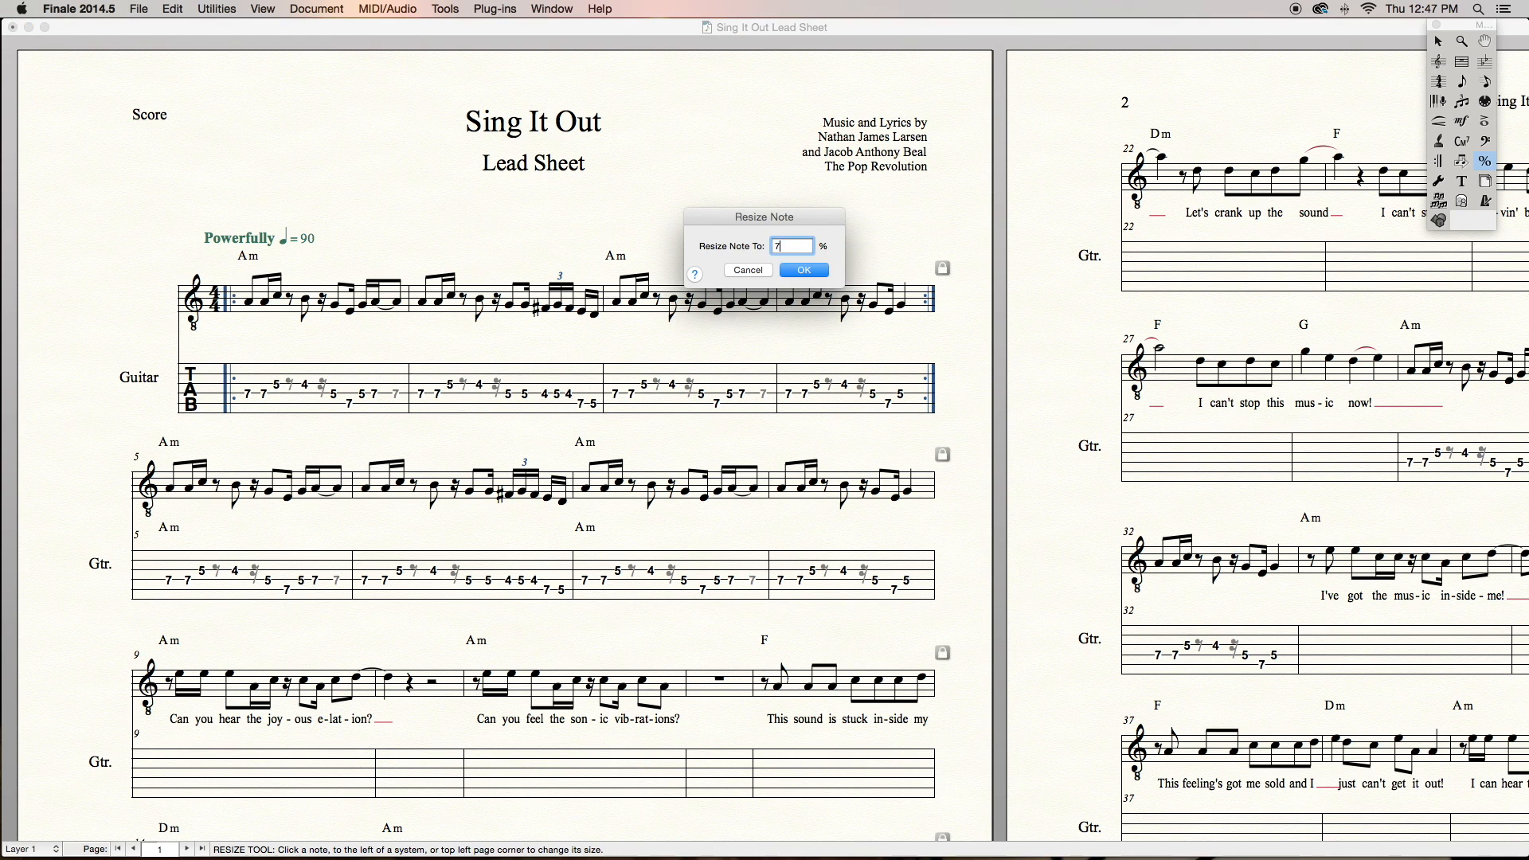
click(303, 300)
text(75)
key(Return)
click(339, 304)
key(Return)
click(363, 305)
text(7)
key(Return)
click(395, 301)
text(75)
key(Return)
click(375, 302)
text(75)
key(Return)
Resize the riff notes in the second measure of the melody staff to 75%.
click(415, 302)
text(75)
key(Return)
click(451, 296)
text(75)
key(Return)
click(453, 299)
text(75)
key(Return)
click(464, 303)
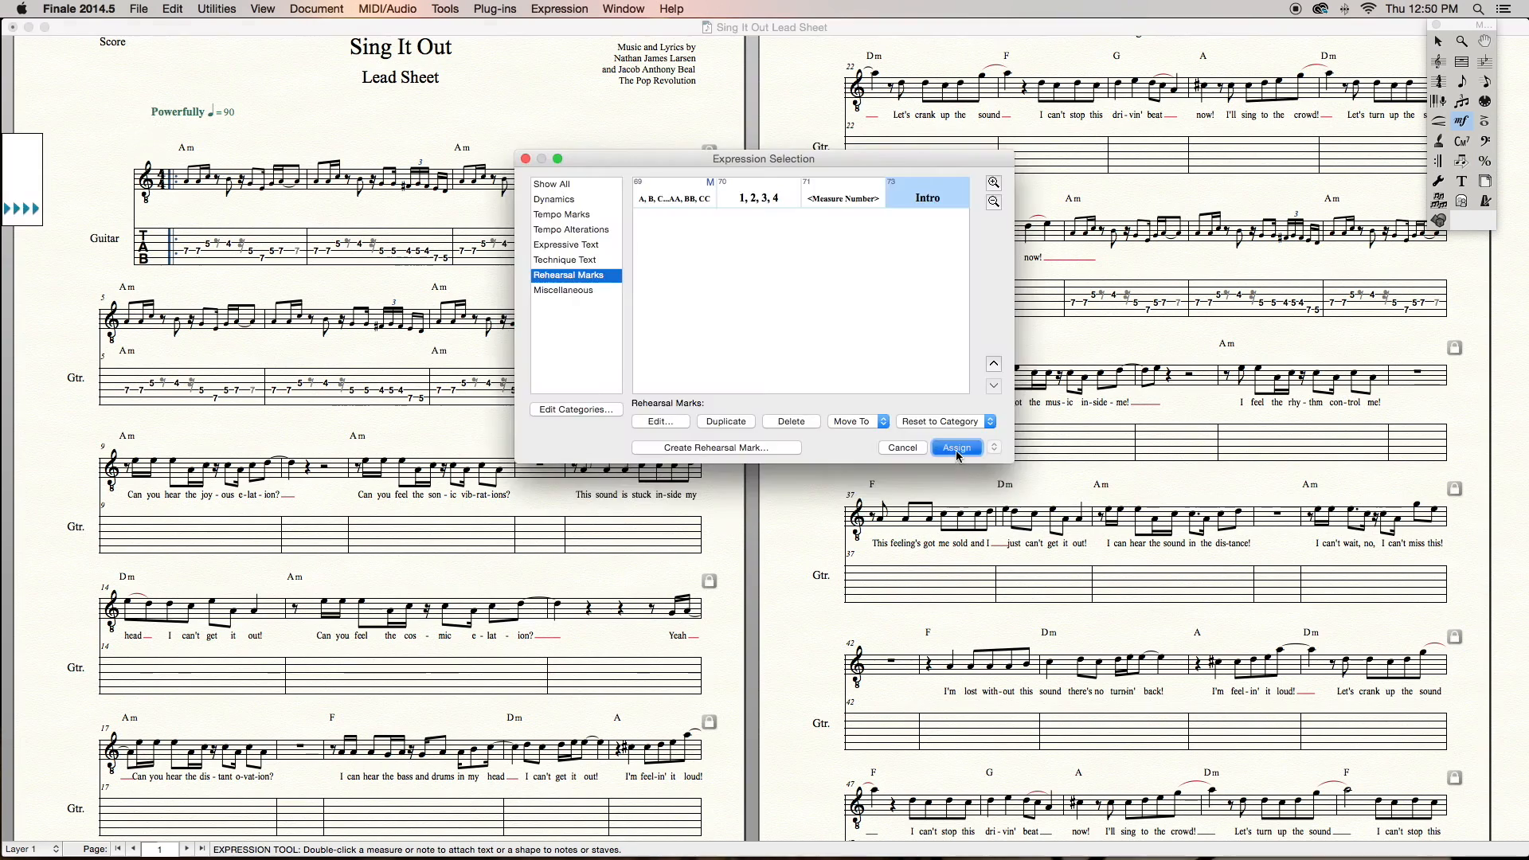
Assign the "Intro" rehearsal mark to the first measure and a duplicated mark reading "Band In" to measure 5.
click(955, 451)
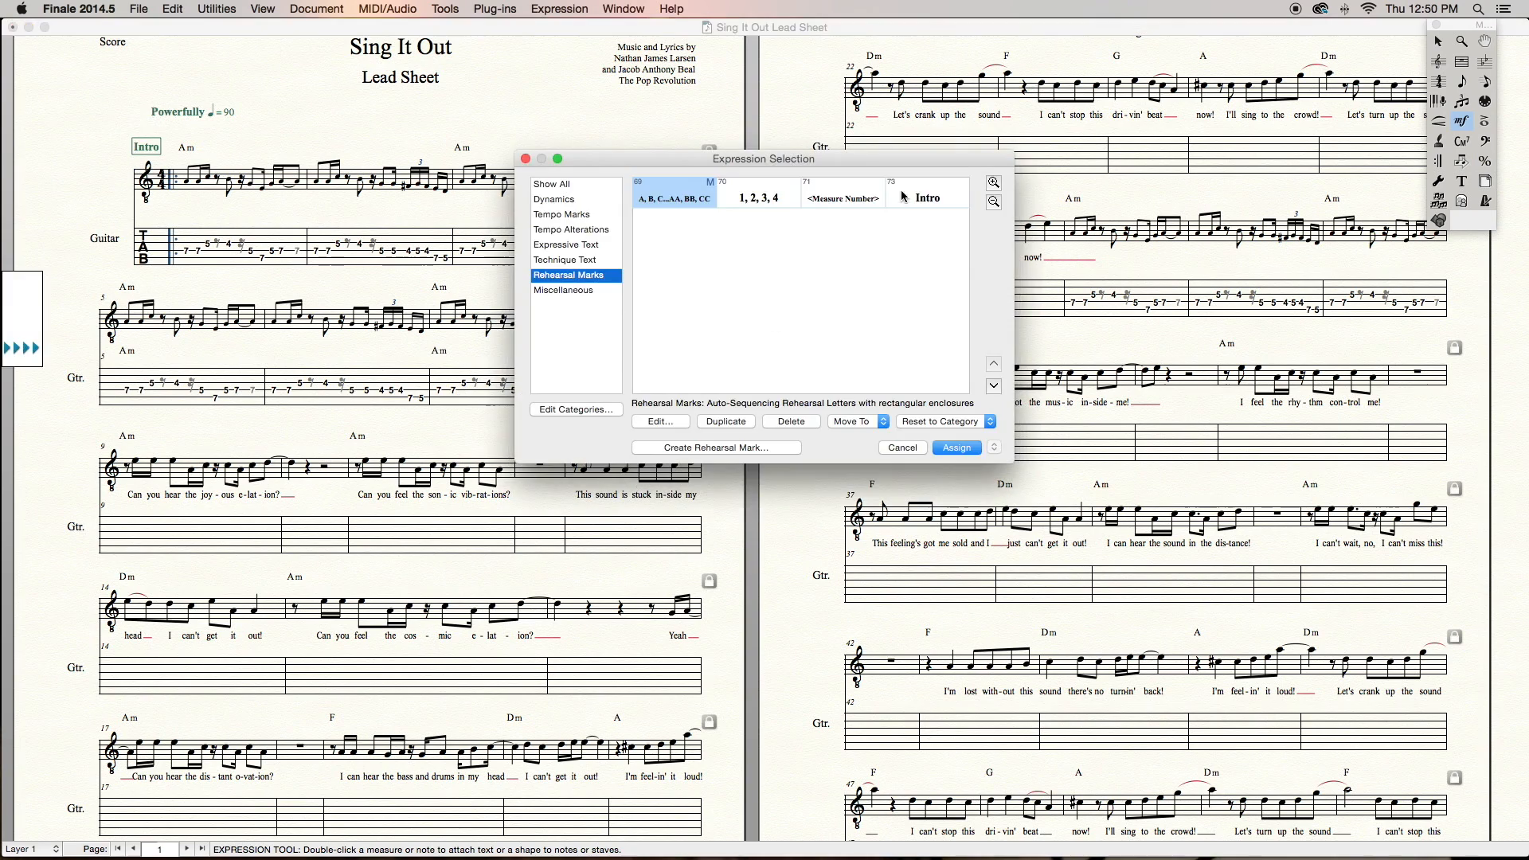
click(726, 421)
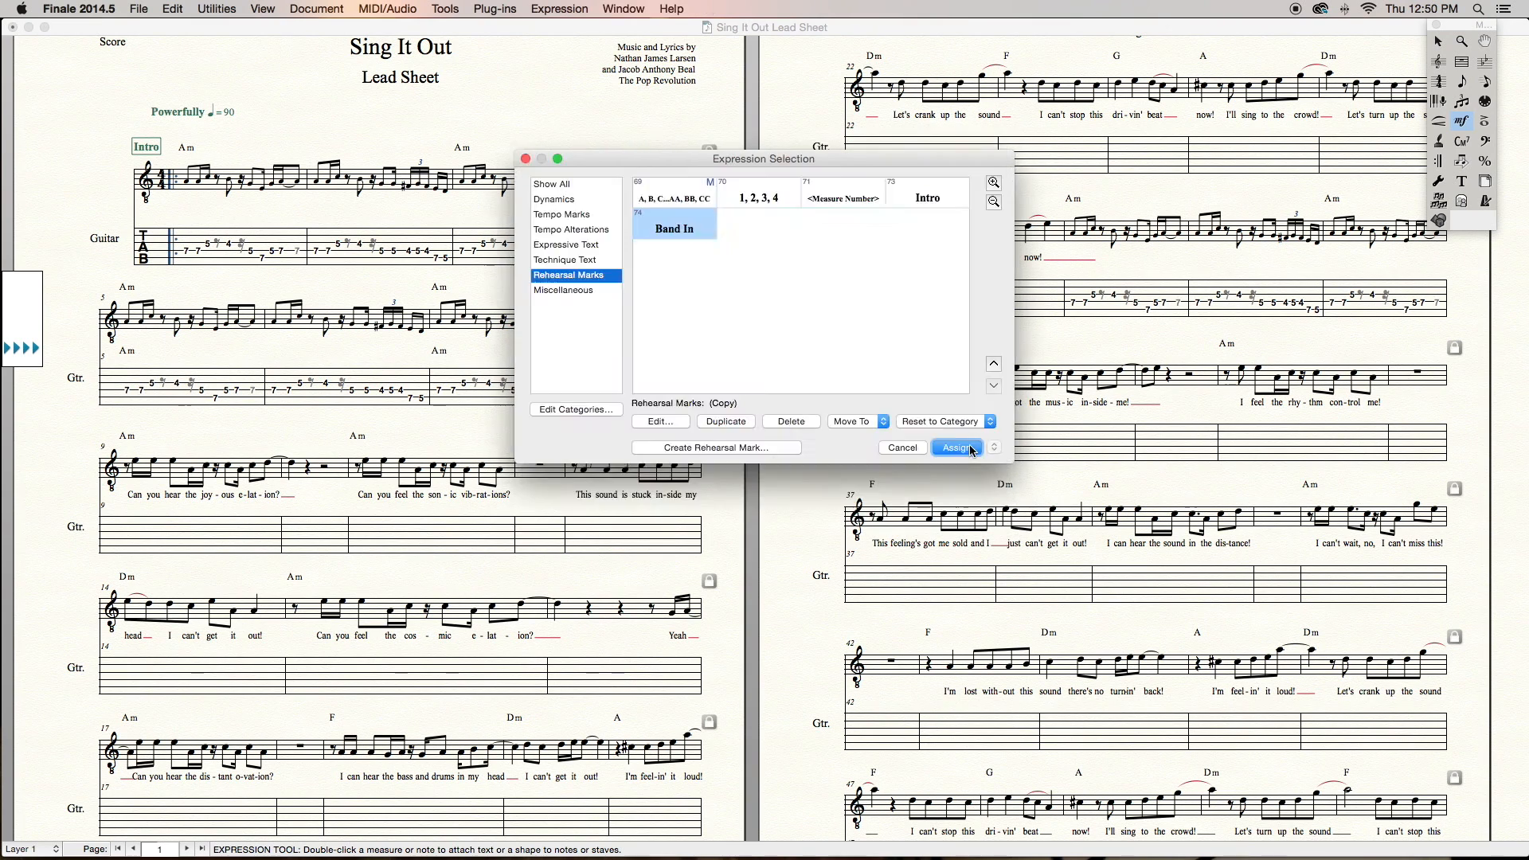
click(957, 448)
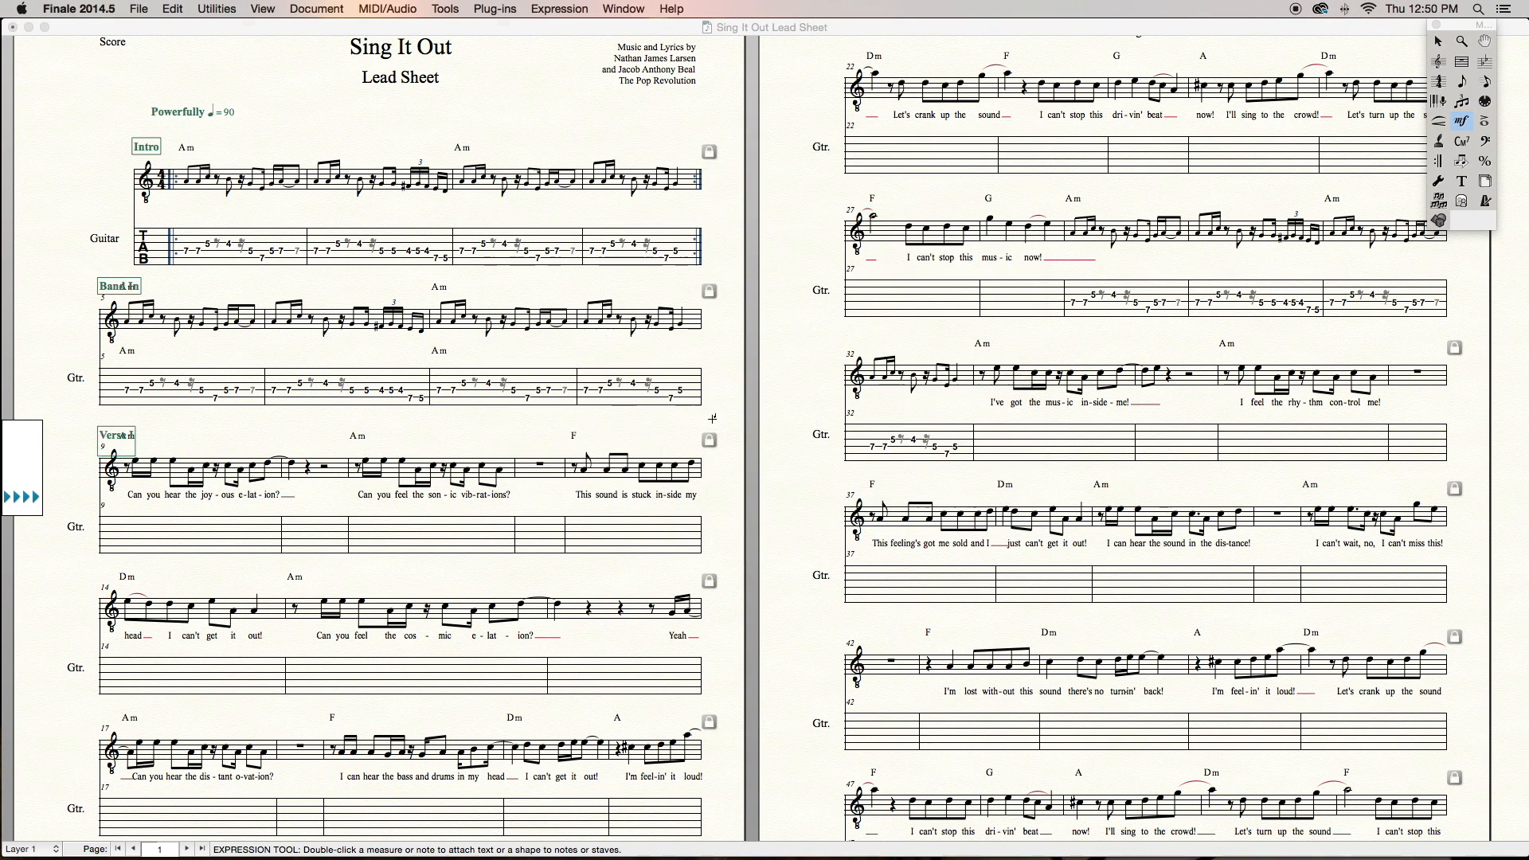